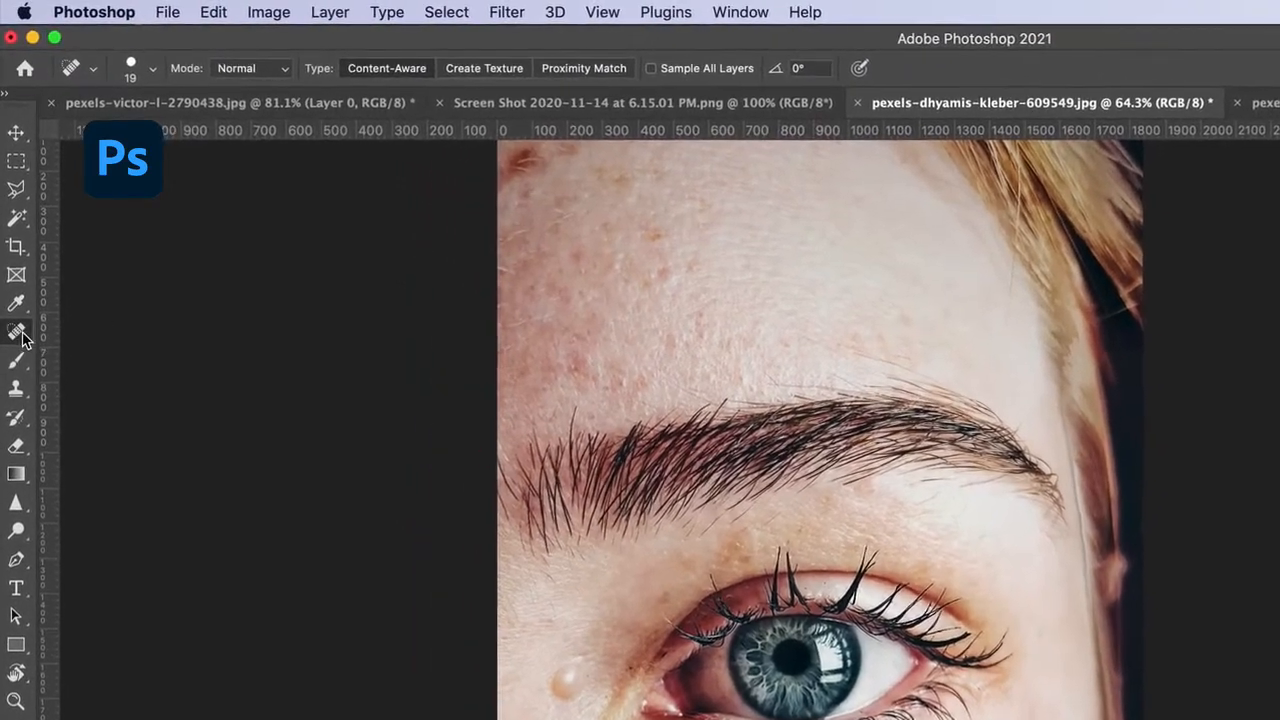
# Remove the raised bump beside the eye's inner corner with the Spot Healing Brush at a size of 118 px.
pyautogui.moveTo(22, 338); pyautogui.dragTo(110, 338)
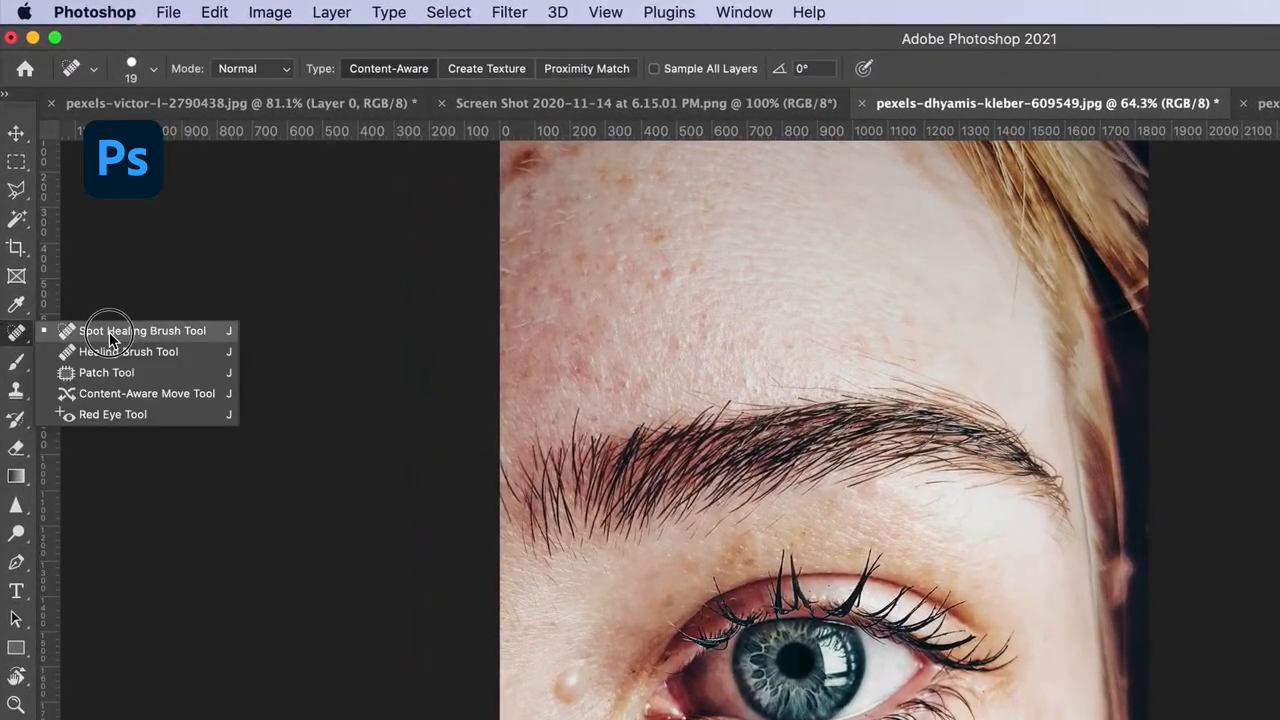
pyautogui.click(110, 338)
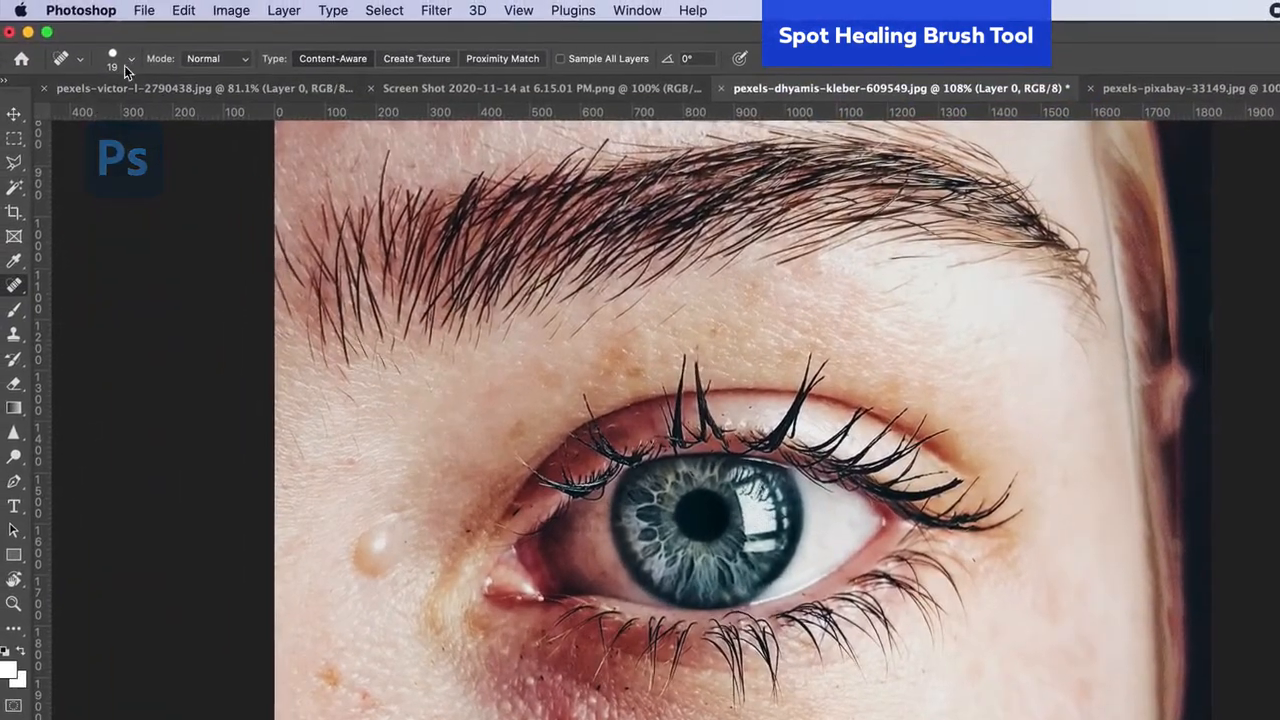
pyautogui.click(131, 60)
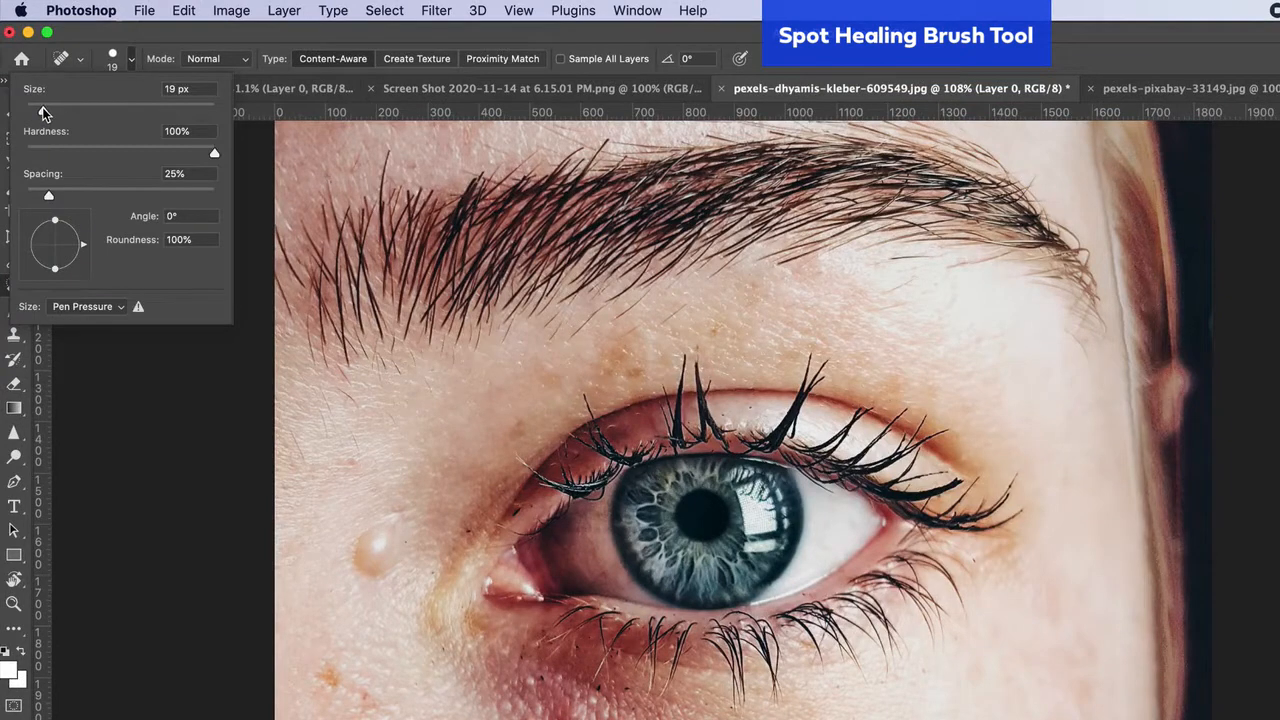
pyautogui.moveTo(43, 113); pyautogui.dragTo(64, 111)
pyautogui.moveTo(66, 111); pyautogui.dragTo(82, 110)
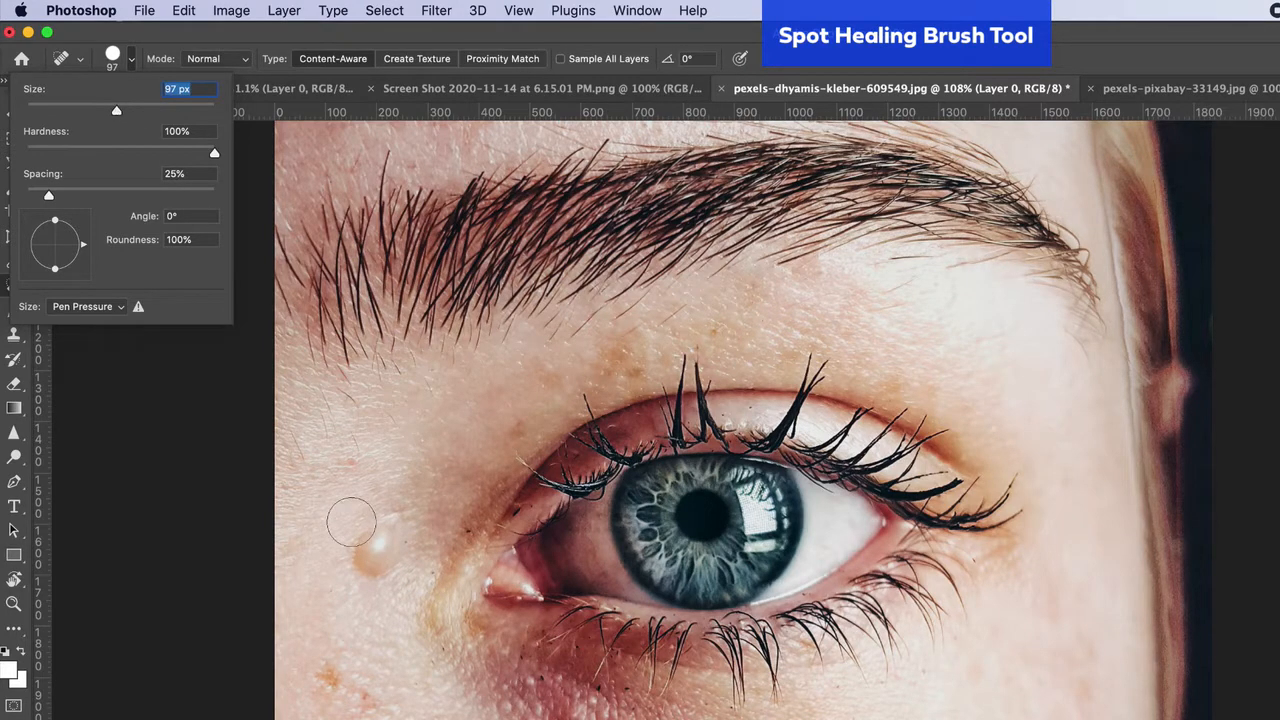
pyautogui.moveTo(117, 109); pyautogui.dragTo(128, 110)
pyautogui.click(380, 548)
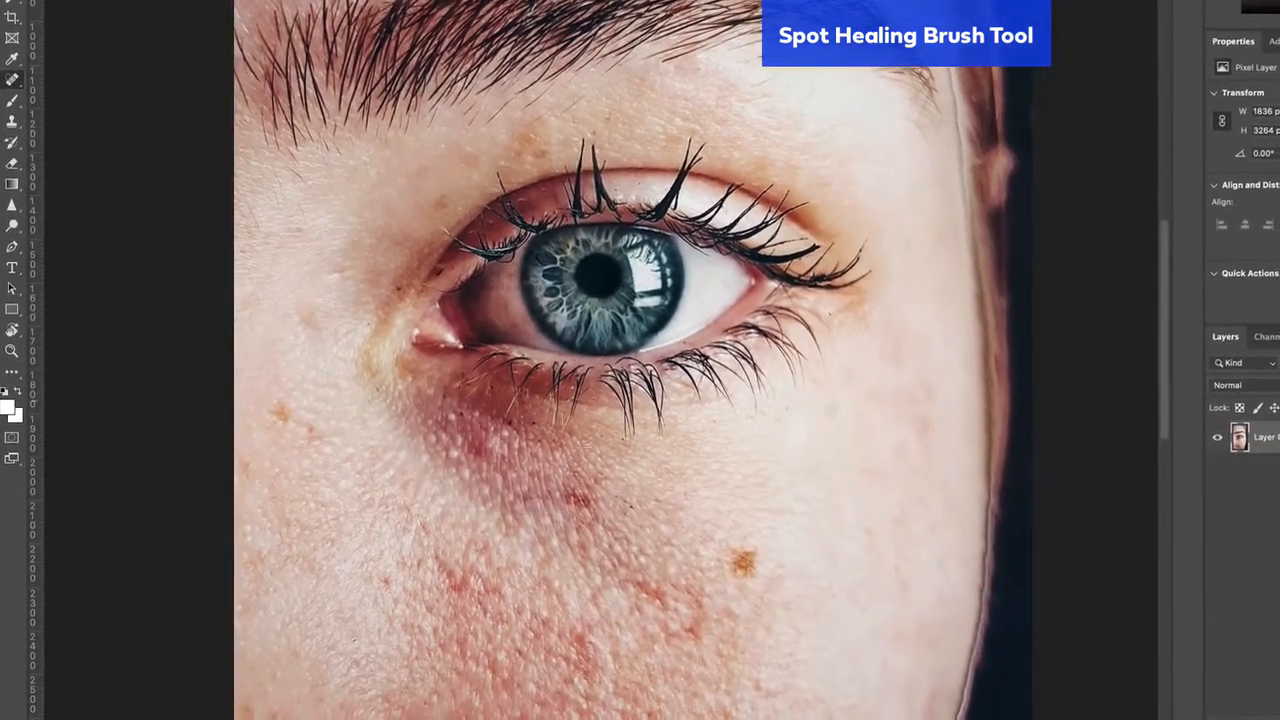
# Heal the brown mole on the cheek, the small spots beside the nose bridge and the dark spot under the eye.
pyautogui.click(745, 562)
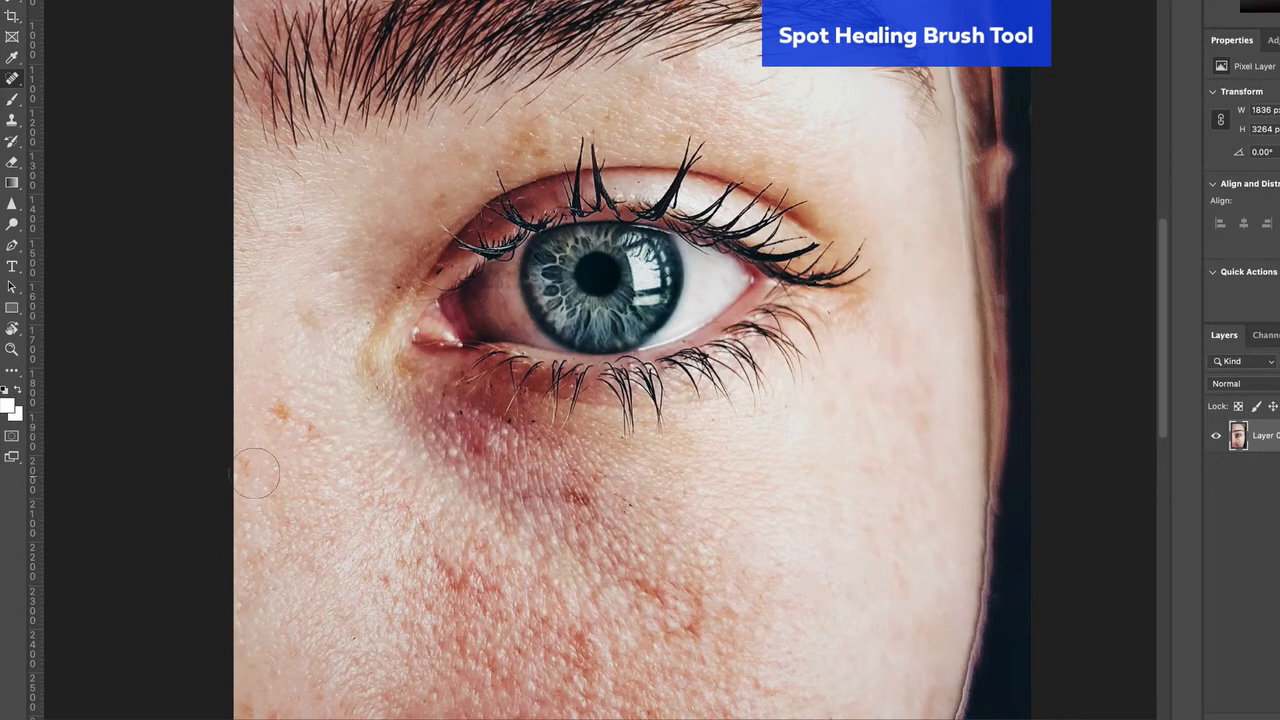
pyautogui.click(281, 412)
pyautogui.click(303, 426)
pyautogui.click(252, 465)
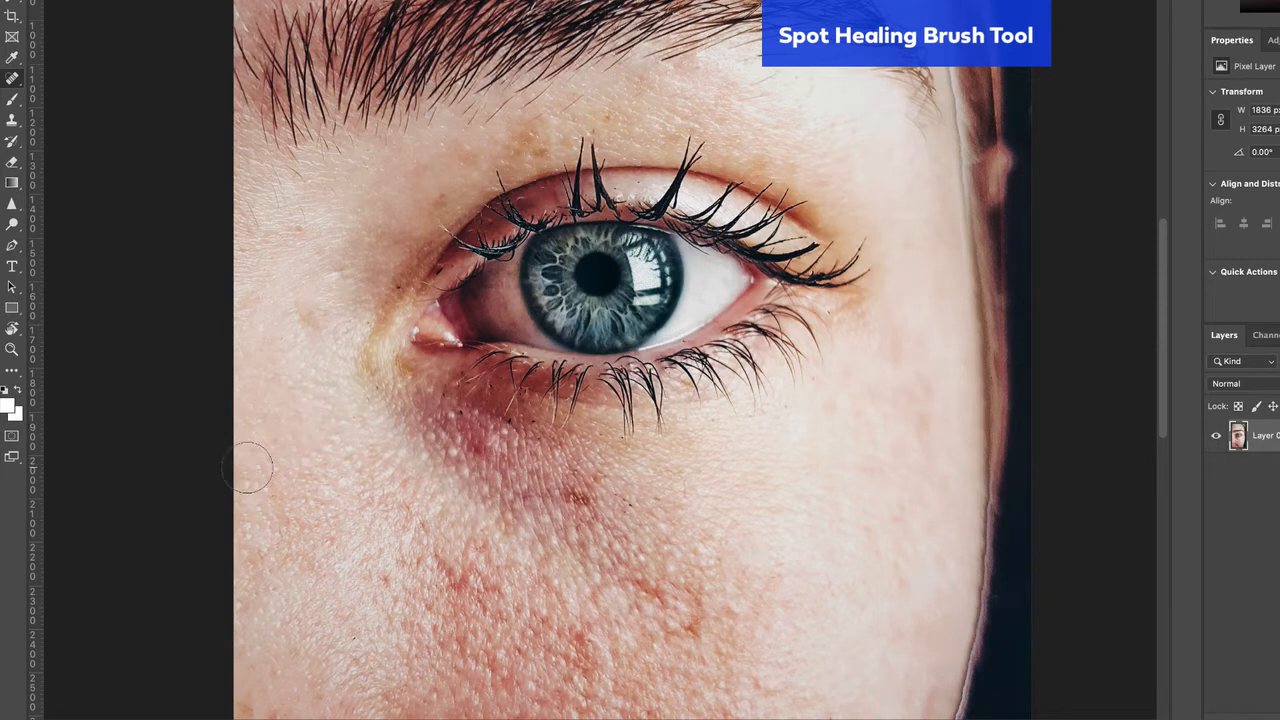
pyautogui.click(313, 322)
pyautogui.click(580, 498)
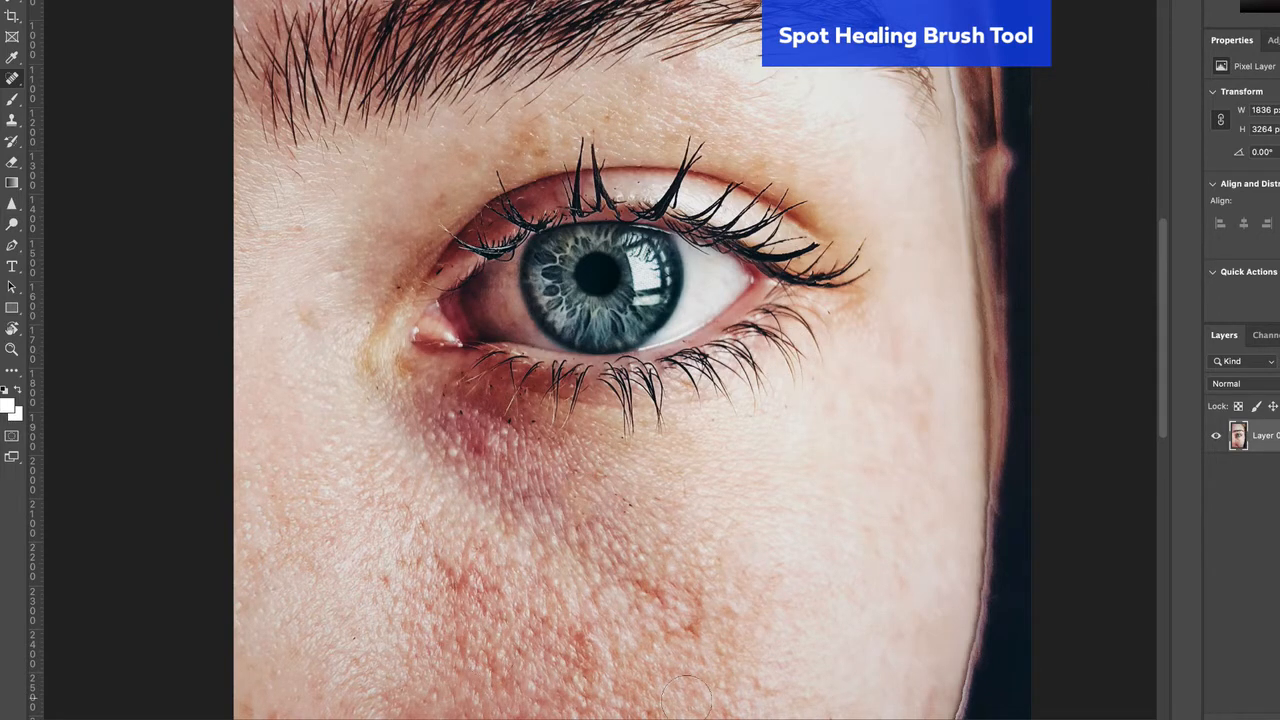
# Heal the large red blemish on the lower cheek, just above the dark fold beside the nose.
pyautogui.scroll(-5, 559, 455)
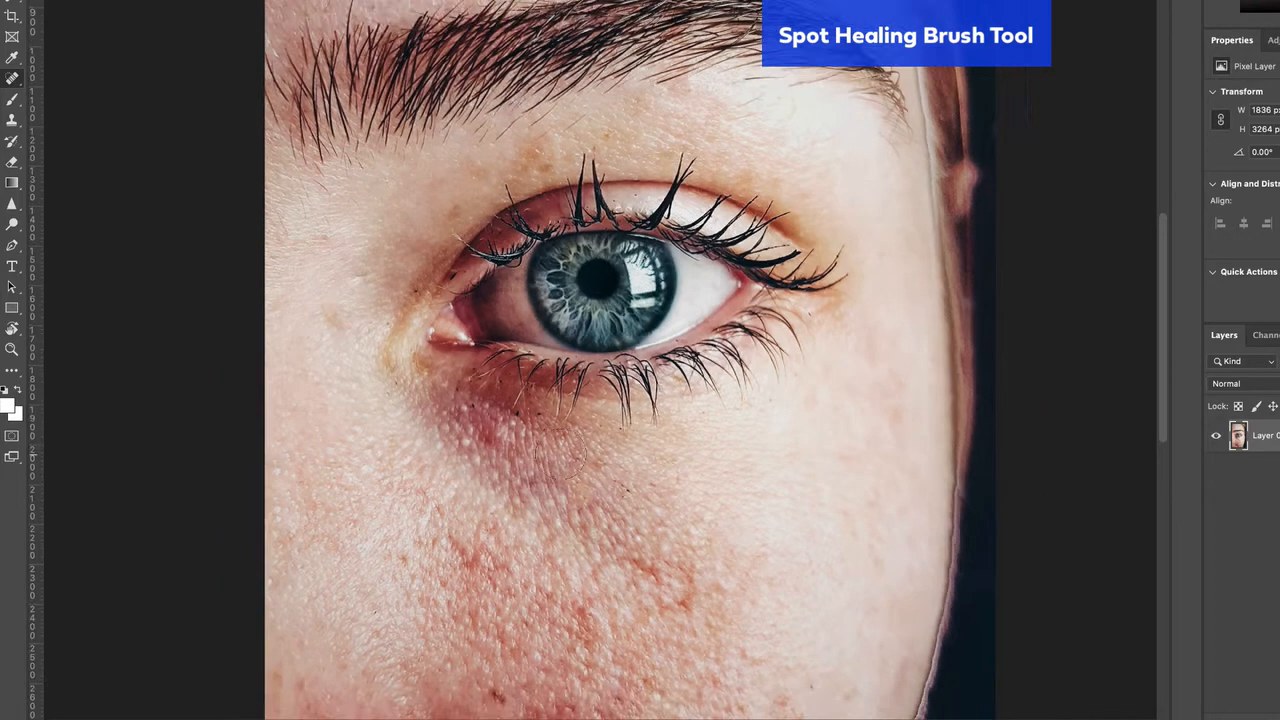
pyautogui.scroll(-5, 560, 505)
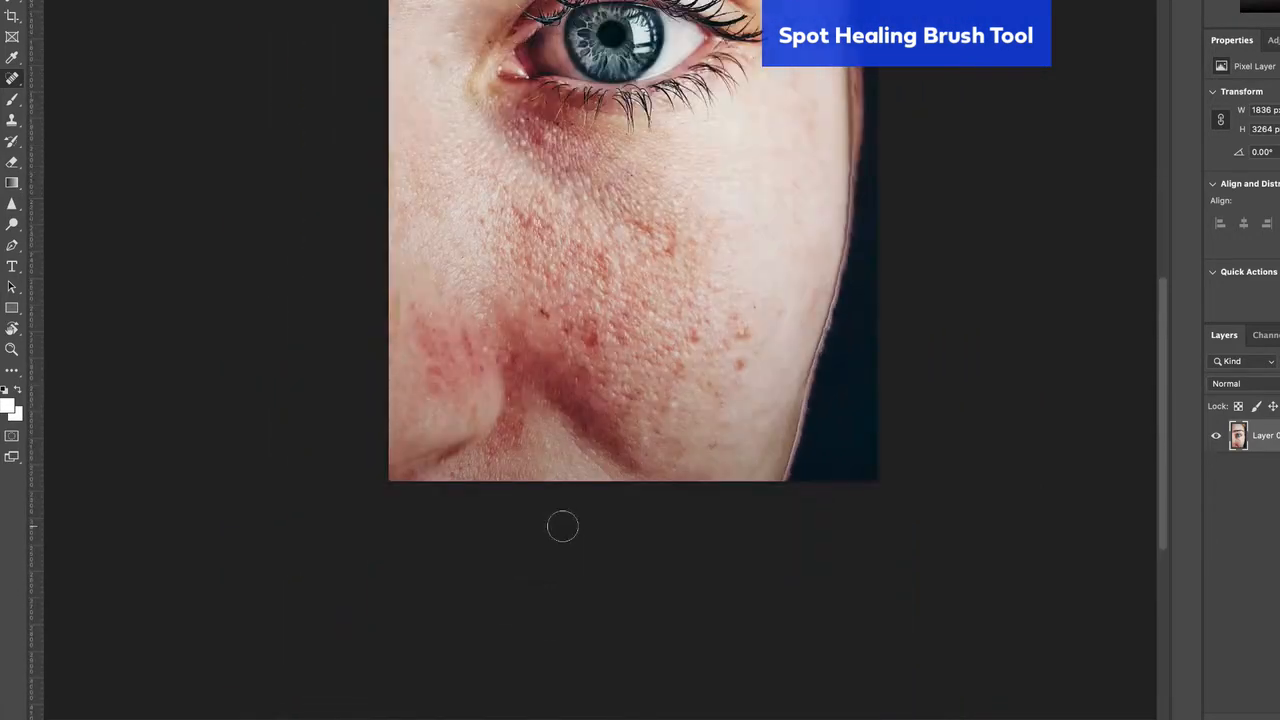
pyautogui.scroll(3, 585, 355)
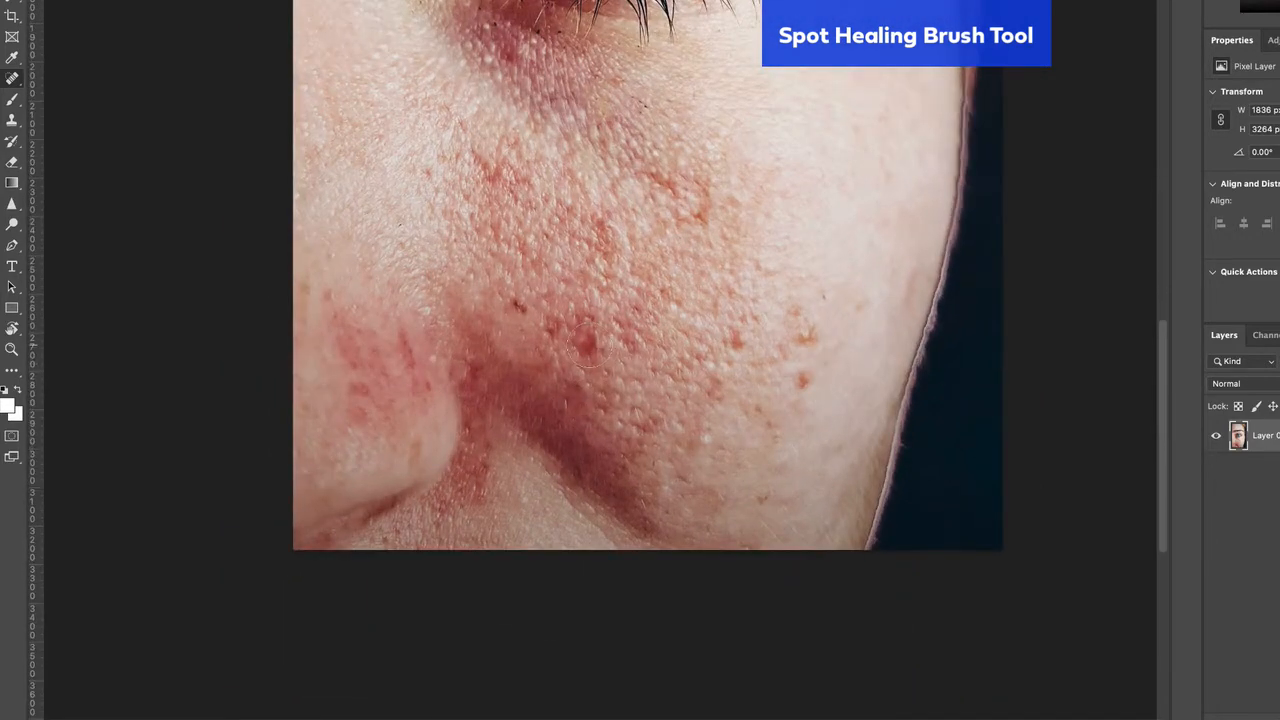
pyautogui.scroll(2, 590, 308)
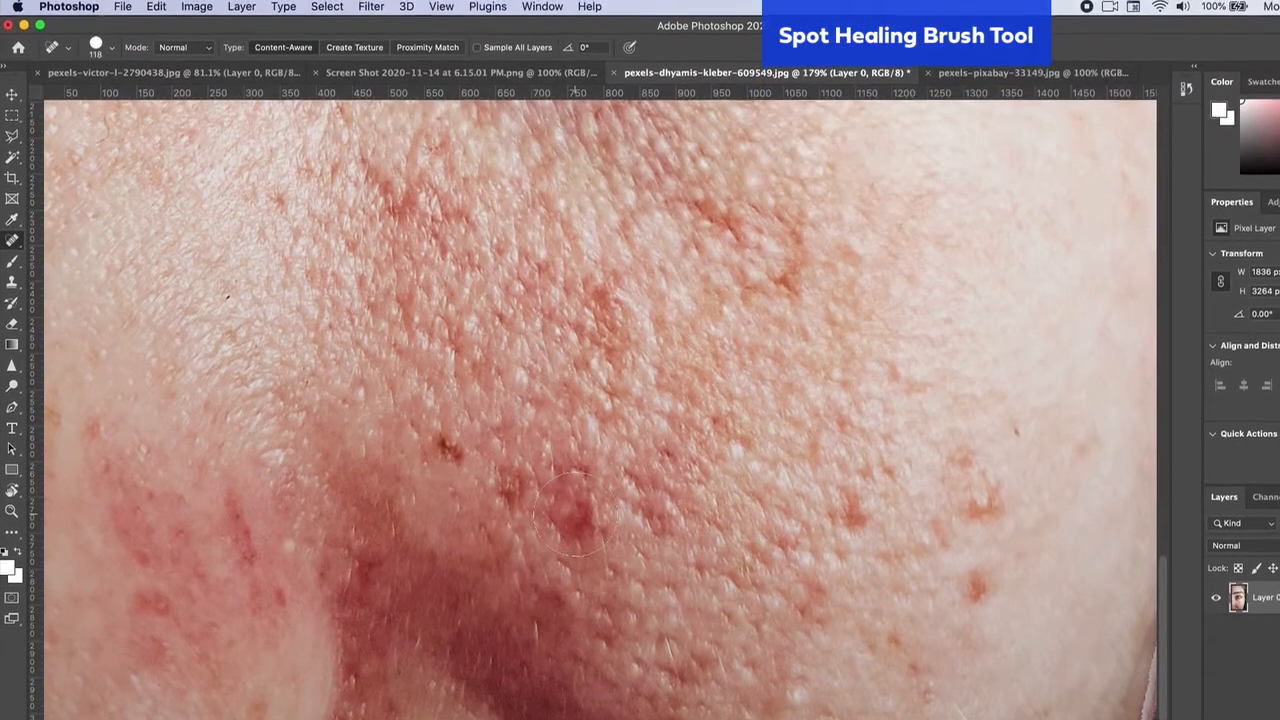
pyautogui.click(577, 446)
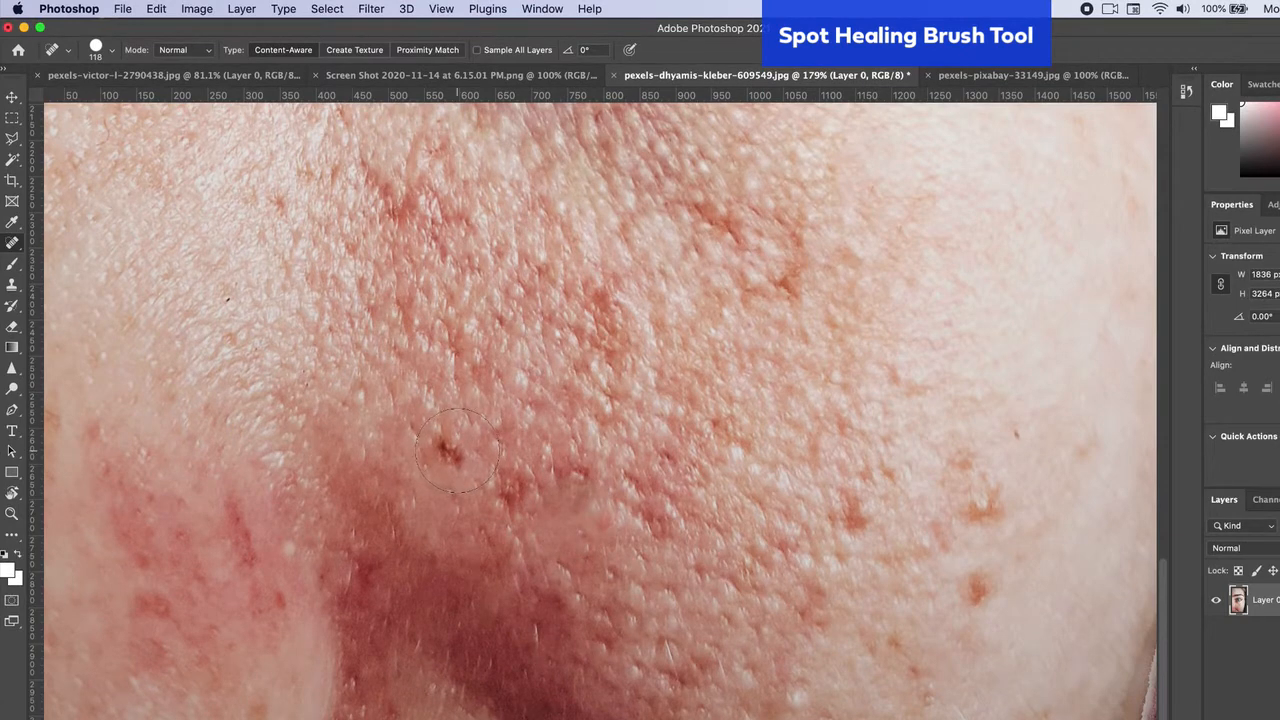
# Reduce the healing brush size to 74 px and remove the two small dark blemishes on the cheek beside the nose.
pyautogui.click(111, 52)
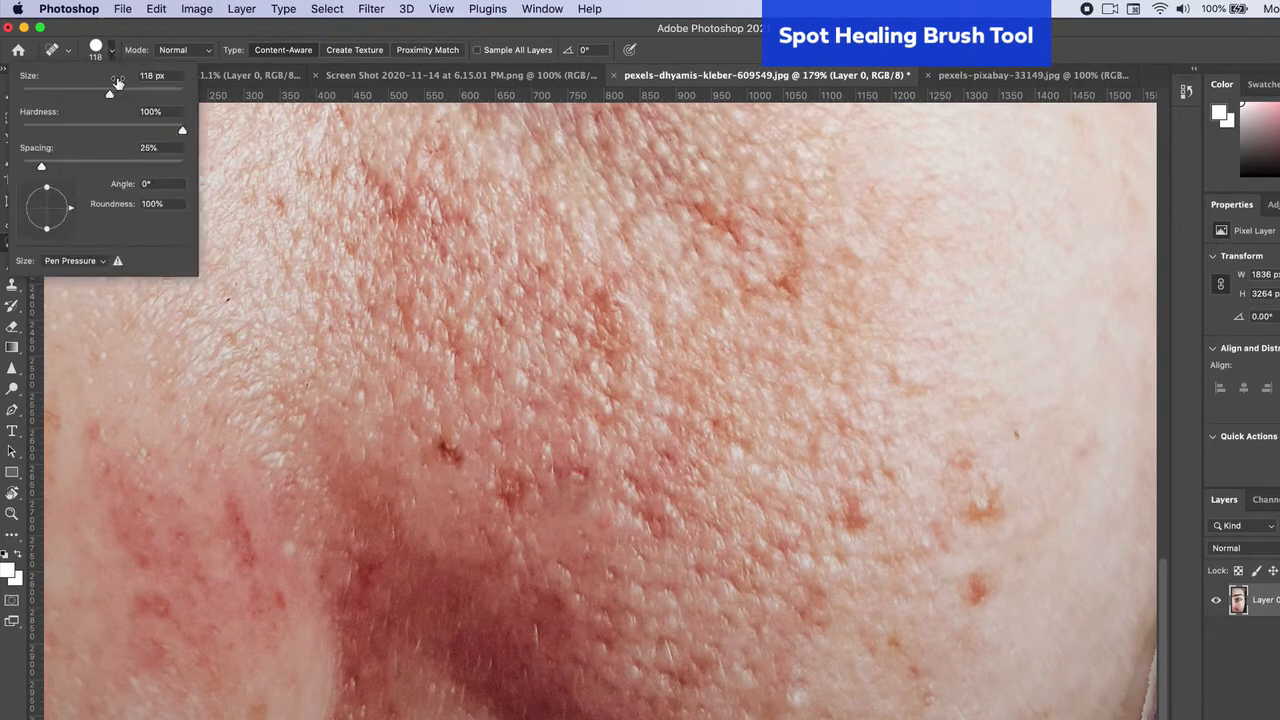
pyautogui.moveTo(88, 94); pyautogui.dragTo(82, 95)
pyautogui.press('Return')
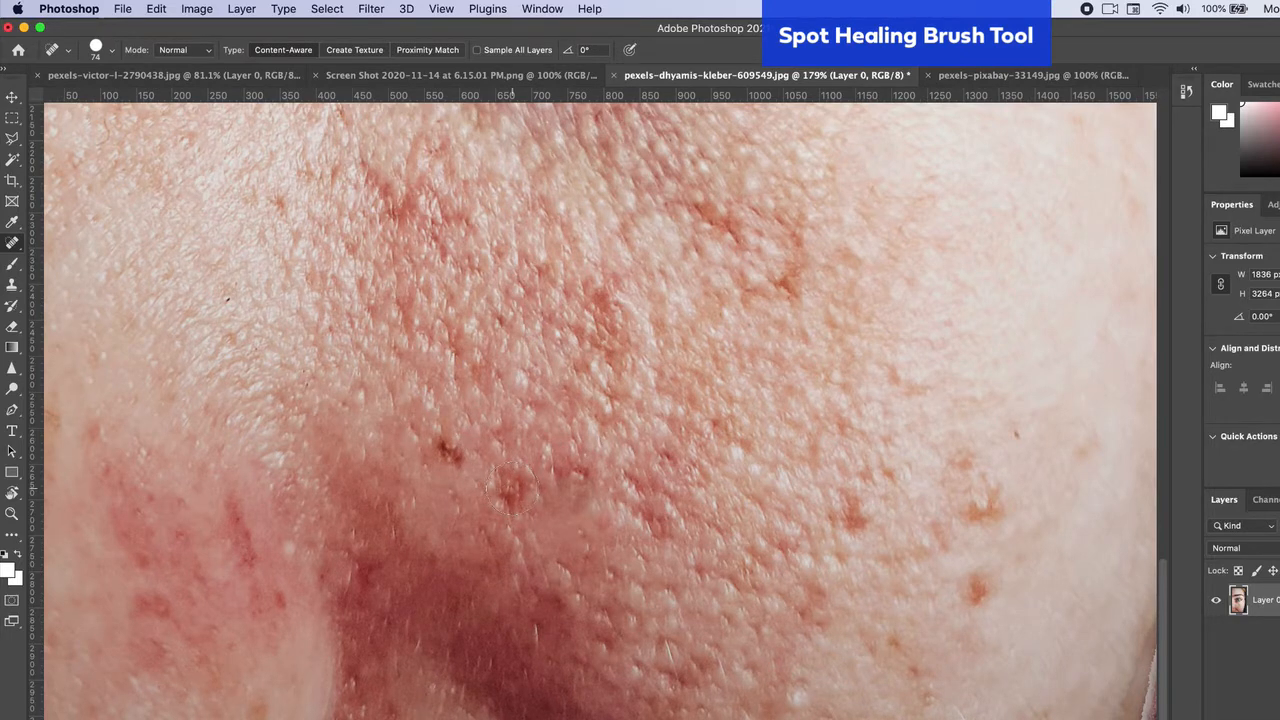
pyautogui.click(512, 490)
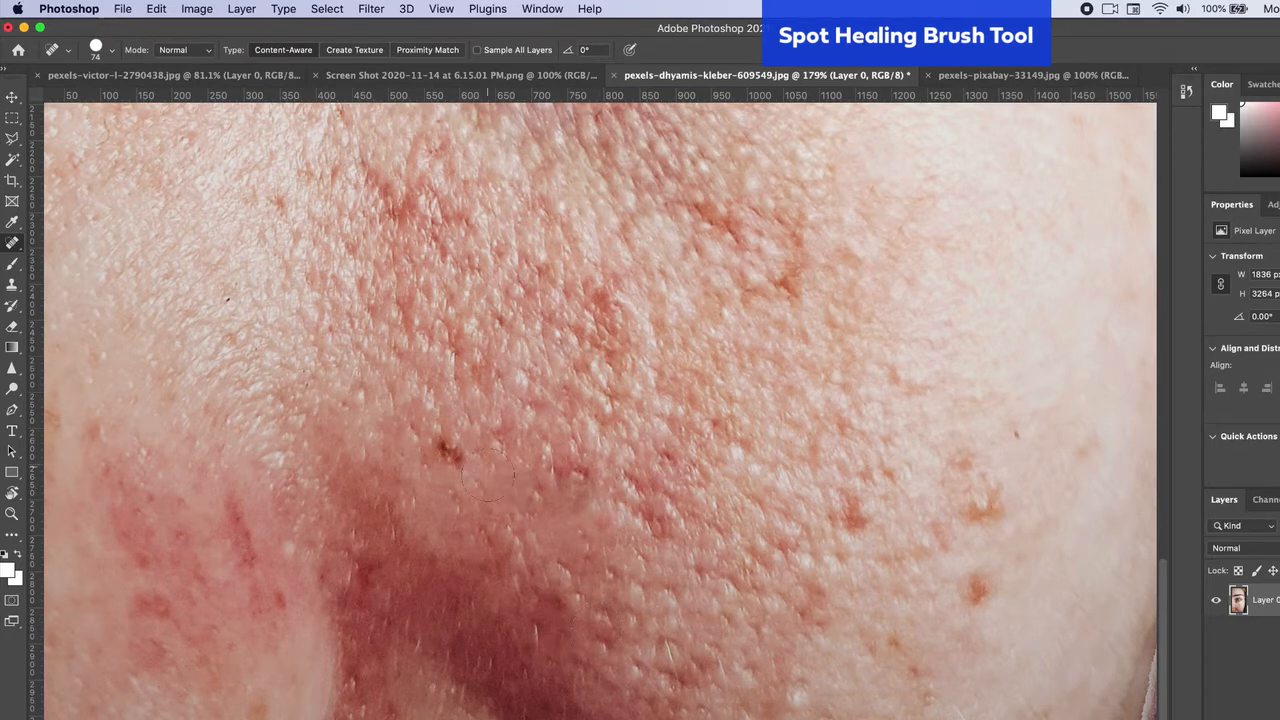
pyautogui.scroll(5, 487, 478)
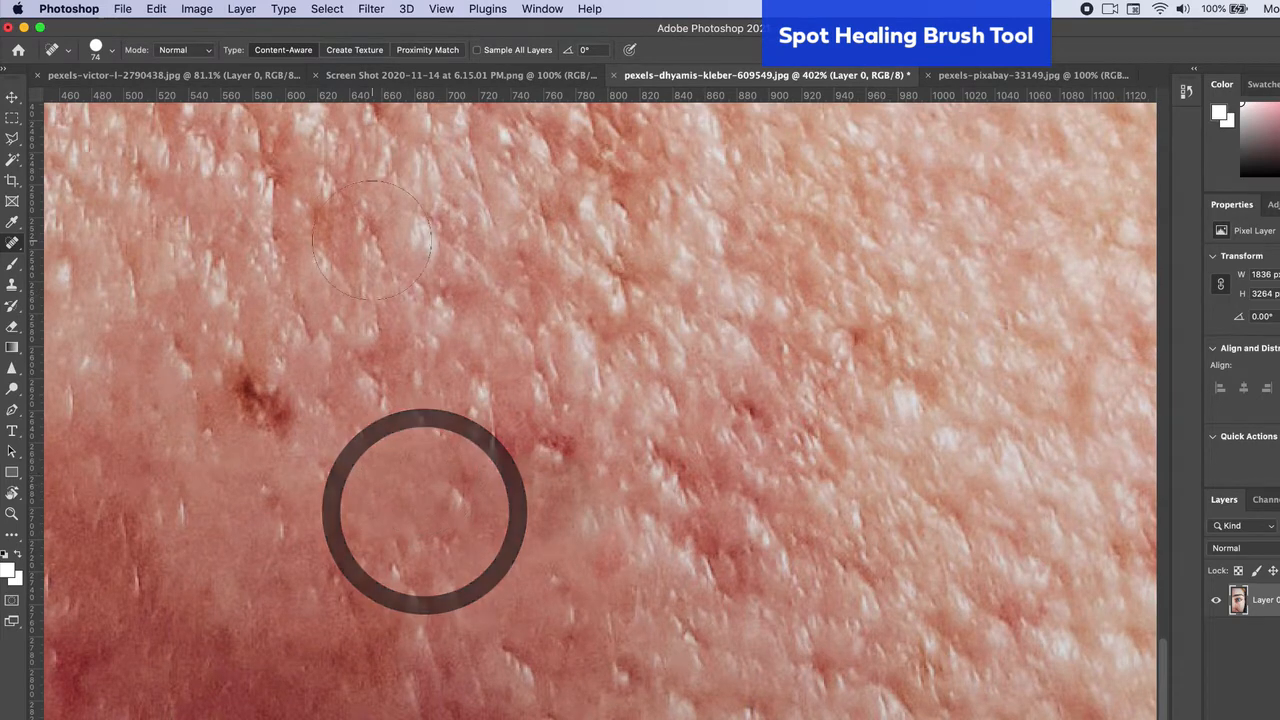
pyautogui.click(266, 396)
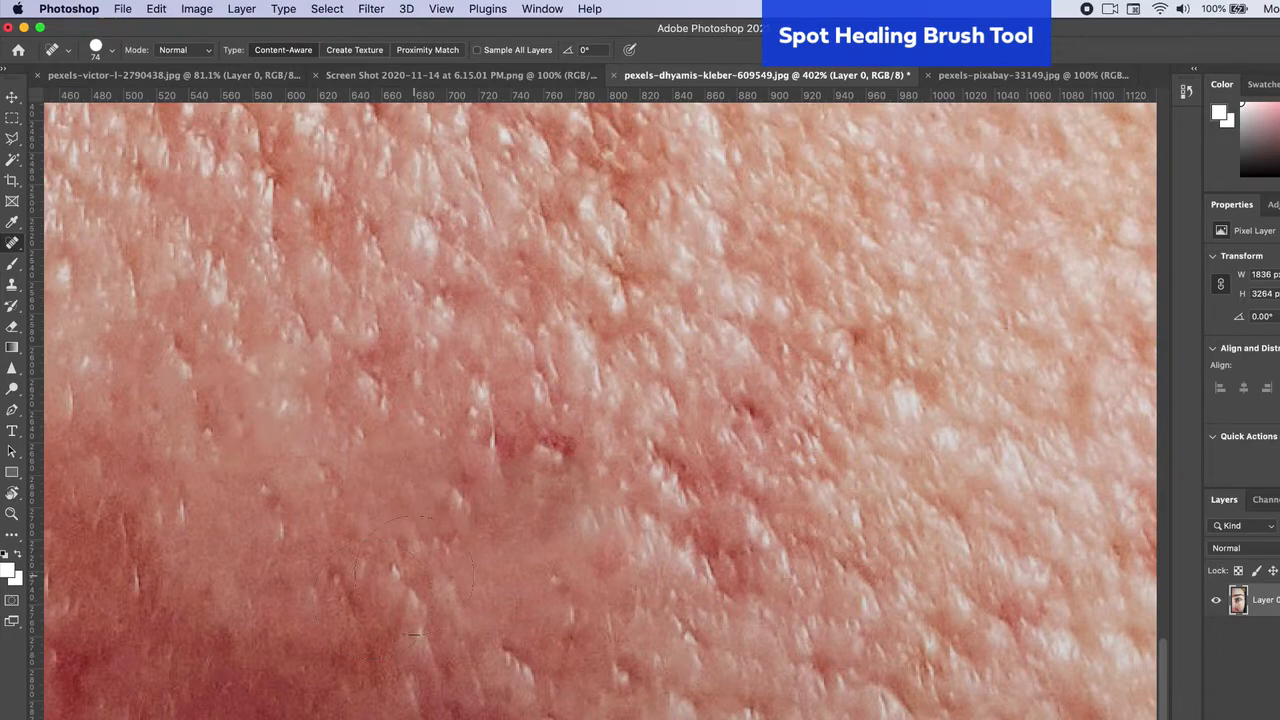
# Try to heal the large red patch on the side of the nose by painting over it, and undo that stroke.
pyautogui.scroll(-10, 414, 575)
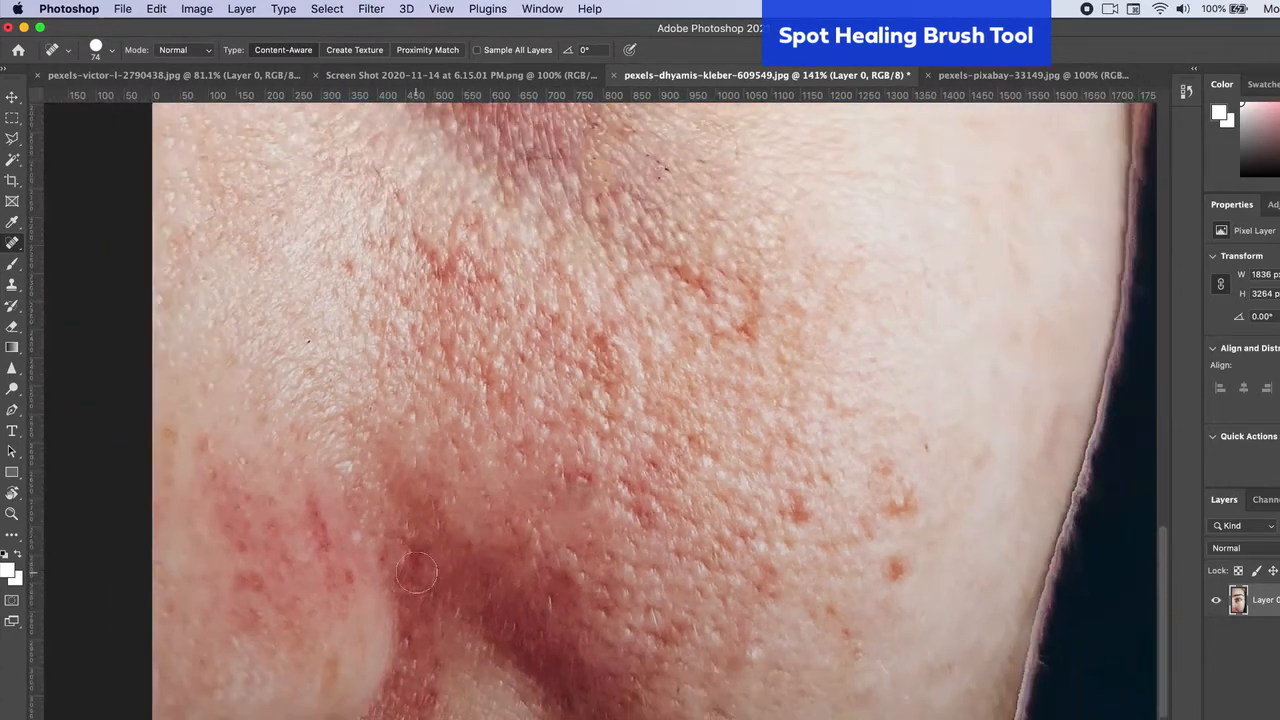
pyautogui.scroll(-3, 416, 572)
pyautogui.scroll(-2, 393, 527)
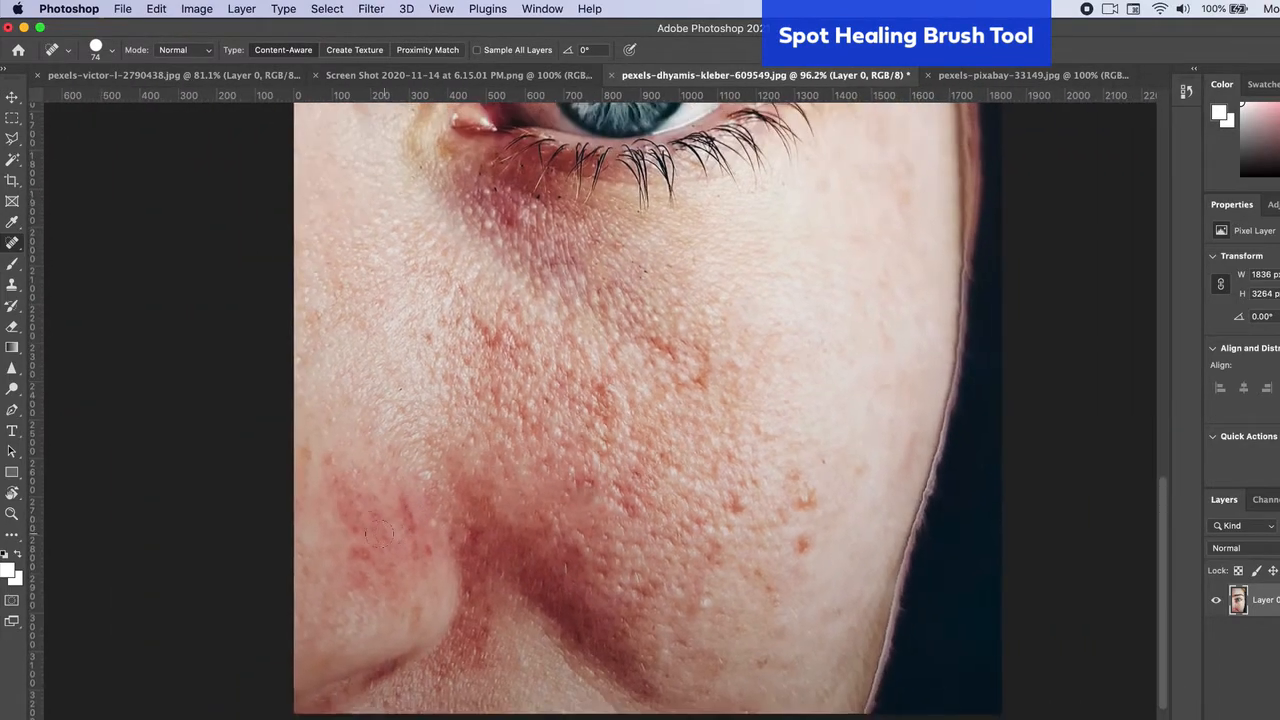
pyautogui.scroll(4, 358, 508)
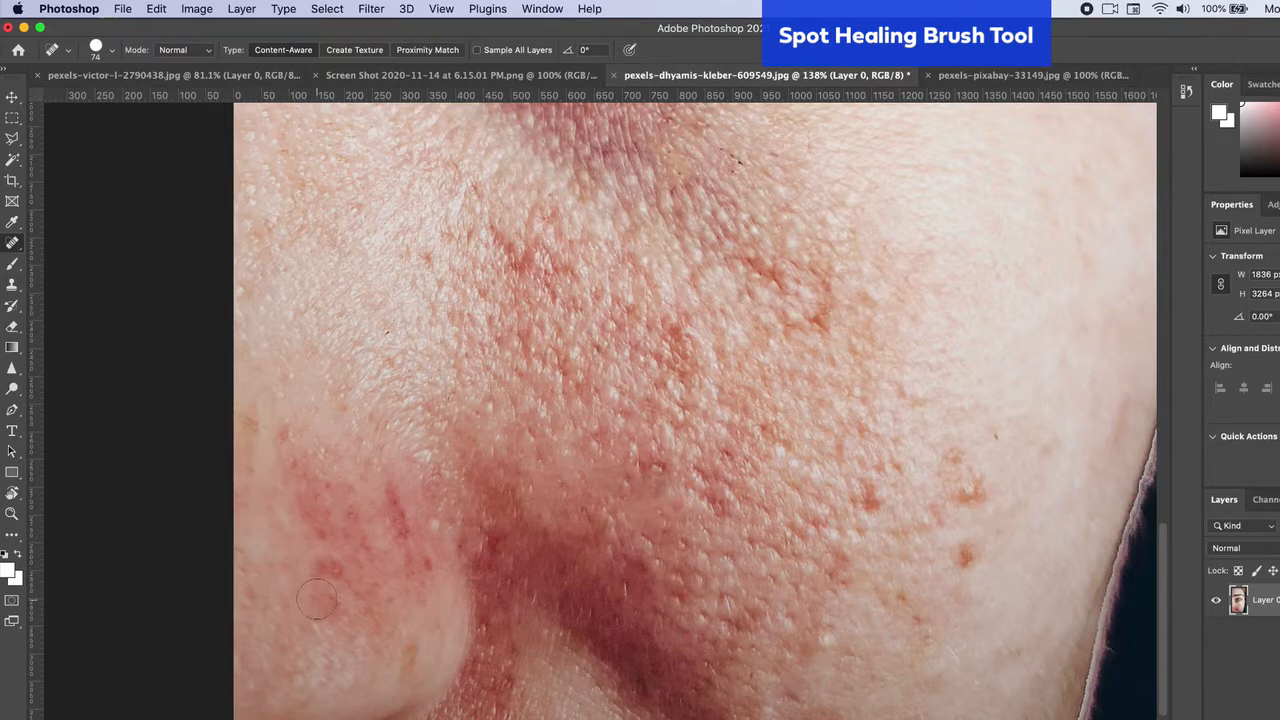
pyautogui.moveTo(388, 488)
pyautogui.mouseDown()
pyautogui.moveTo(415, 525)
pyautogui.moveTo(405, 575)
pyautogui.moveTo(330, 595)
pyautogui.moveTo(290, 440)
pyautogui.moveTo(343, 466)
pyautogui.moveTo(371, 500)
pyautogui.moveTo(346, 491)
pyautogui.moveTo(326, 512)
pyautogui.mouseUp()
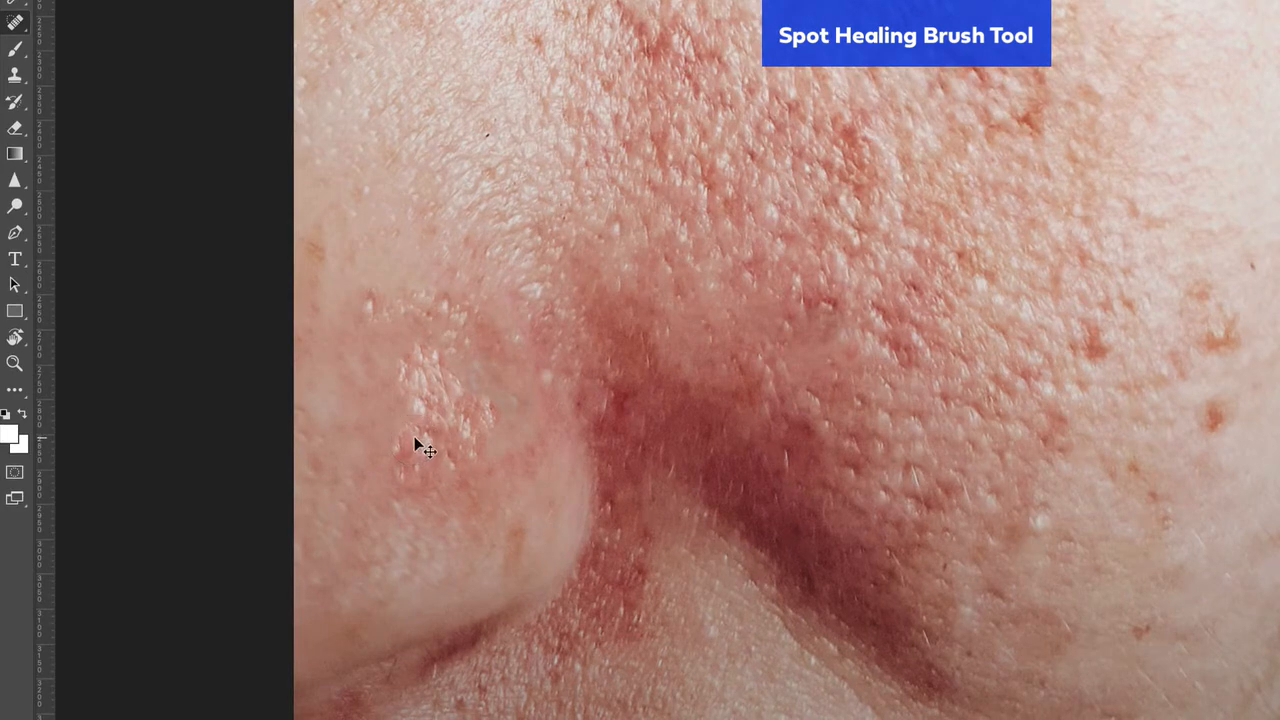
pyautogui.hotkey('ctrl', 'z')
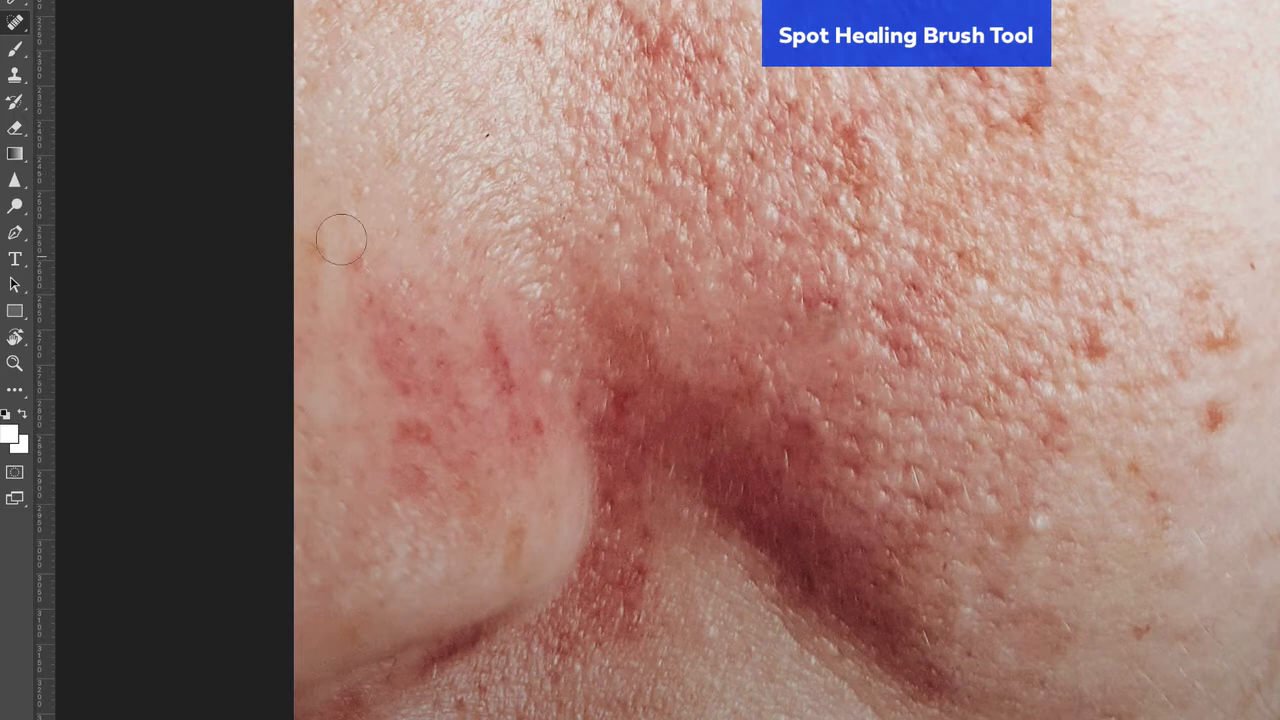
# Heal the three separate reddish-brown spots on the outer part of the lower cheek.
pyautogui.click(1097, 344)
pyautogui.click(1216, 346)
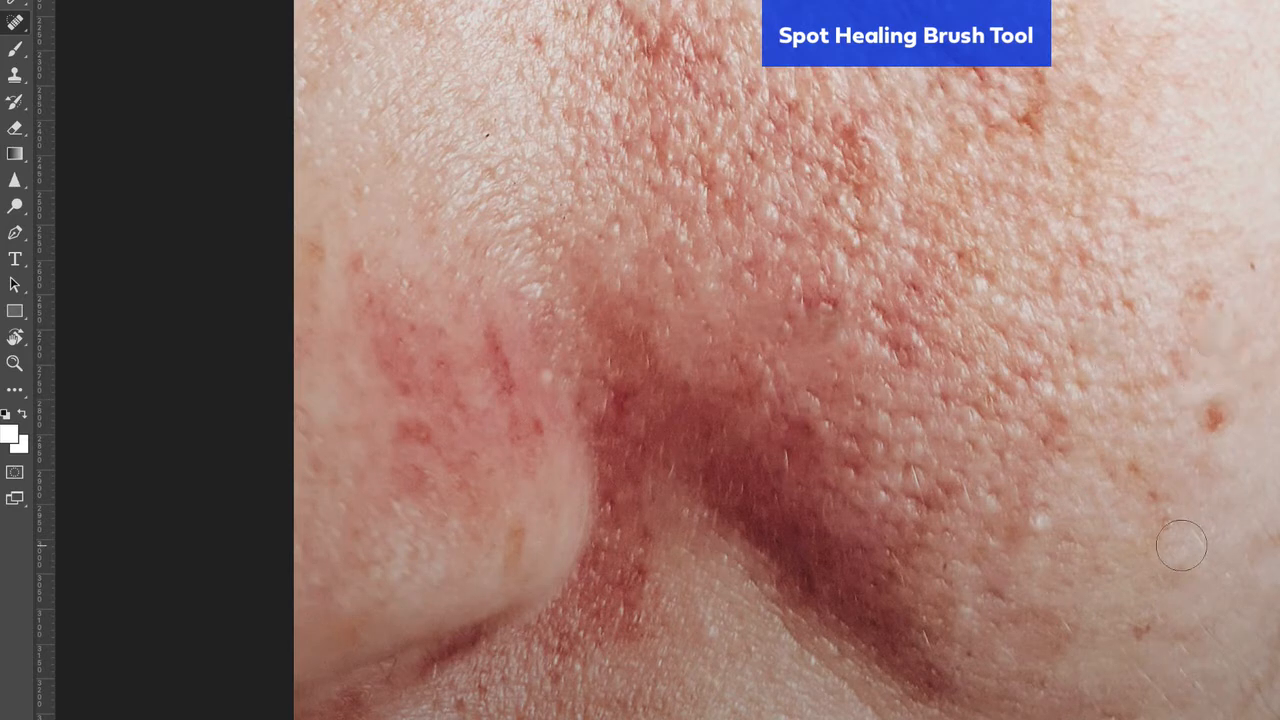
pyautogui.click(1216, 420)
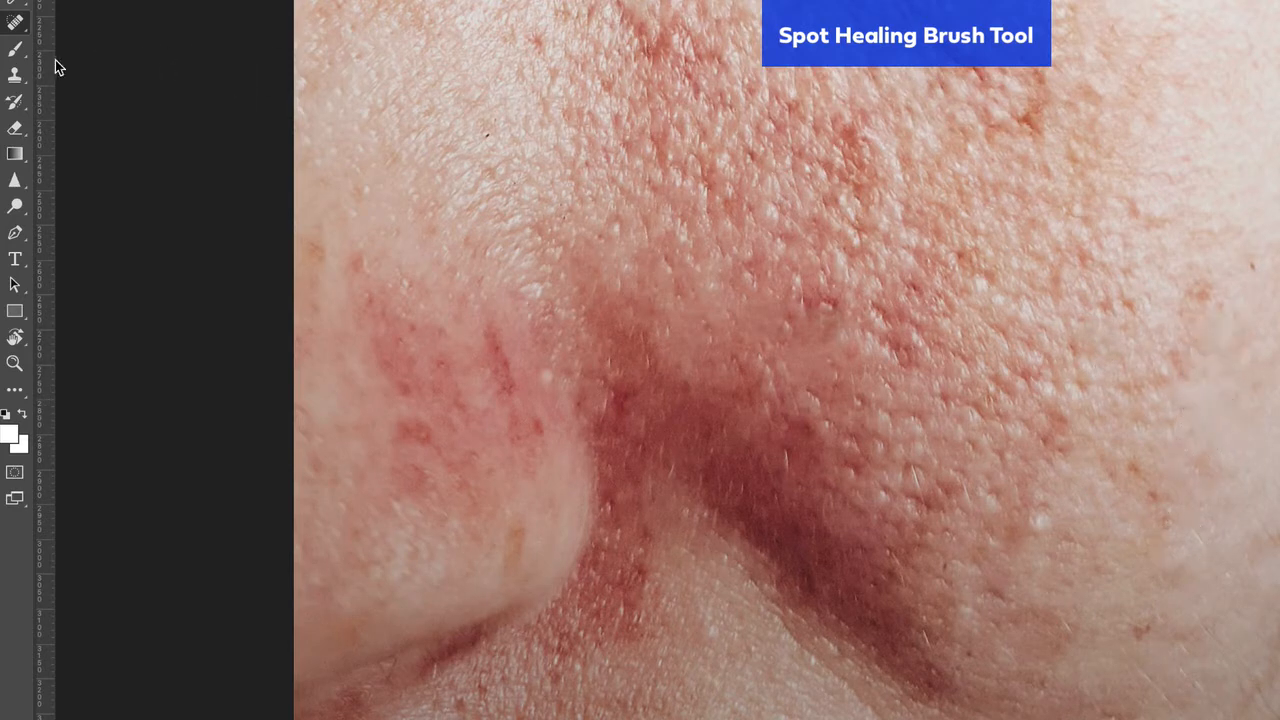
pyautogui.rightClick(14, 24)
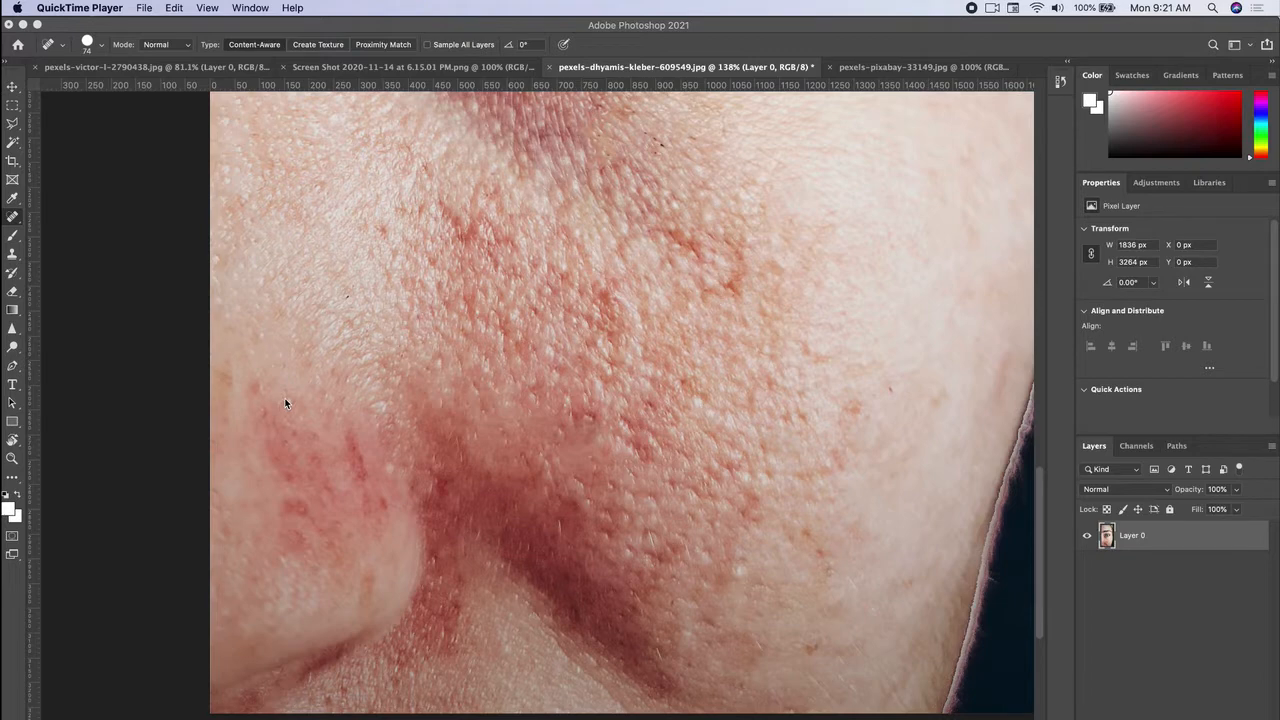
pyautogui.click(14, 215)
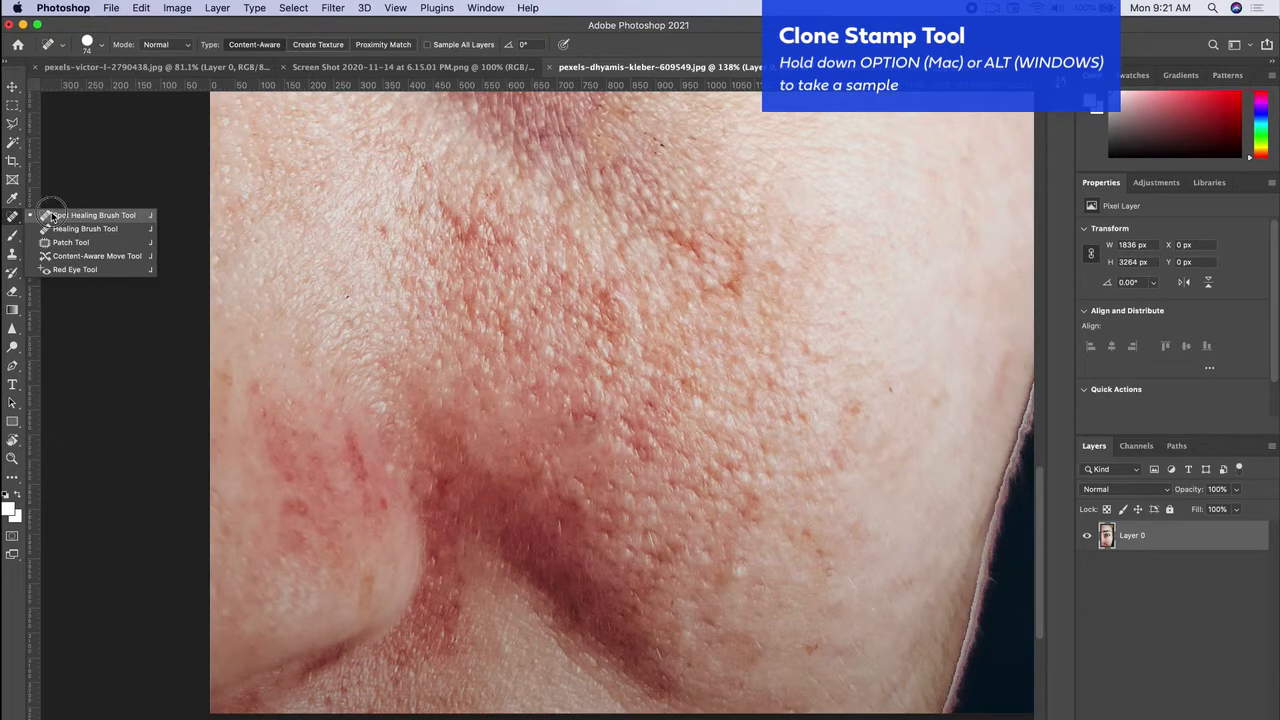
pyautogui.click(13, 218)
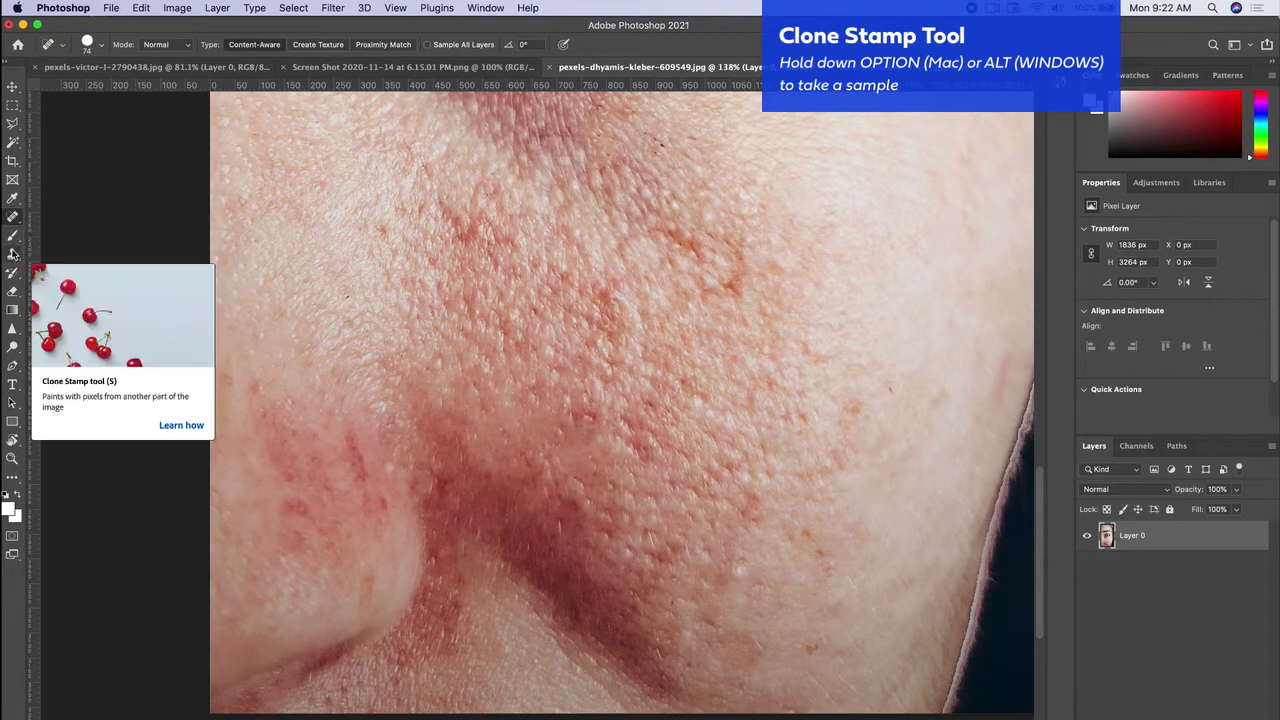
# Cover the red patch on the side of the nose with clear skin sampled above it, using the Clone Stamp tool.
pyautogui.click(13, 255)
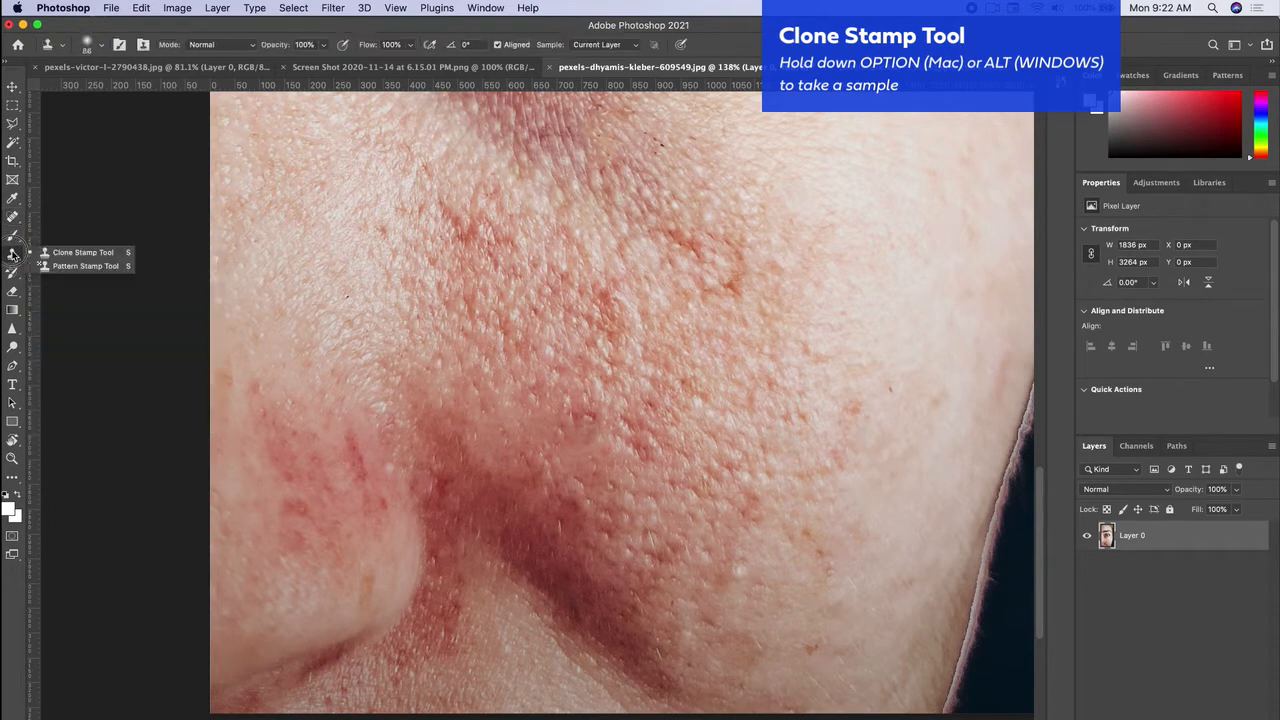
pyautogui.click(76, 254)
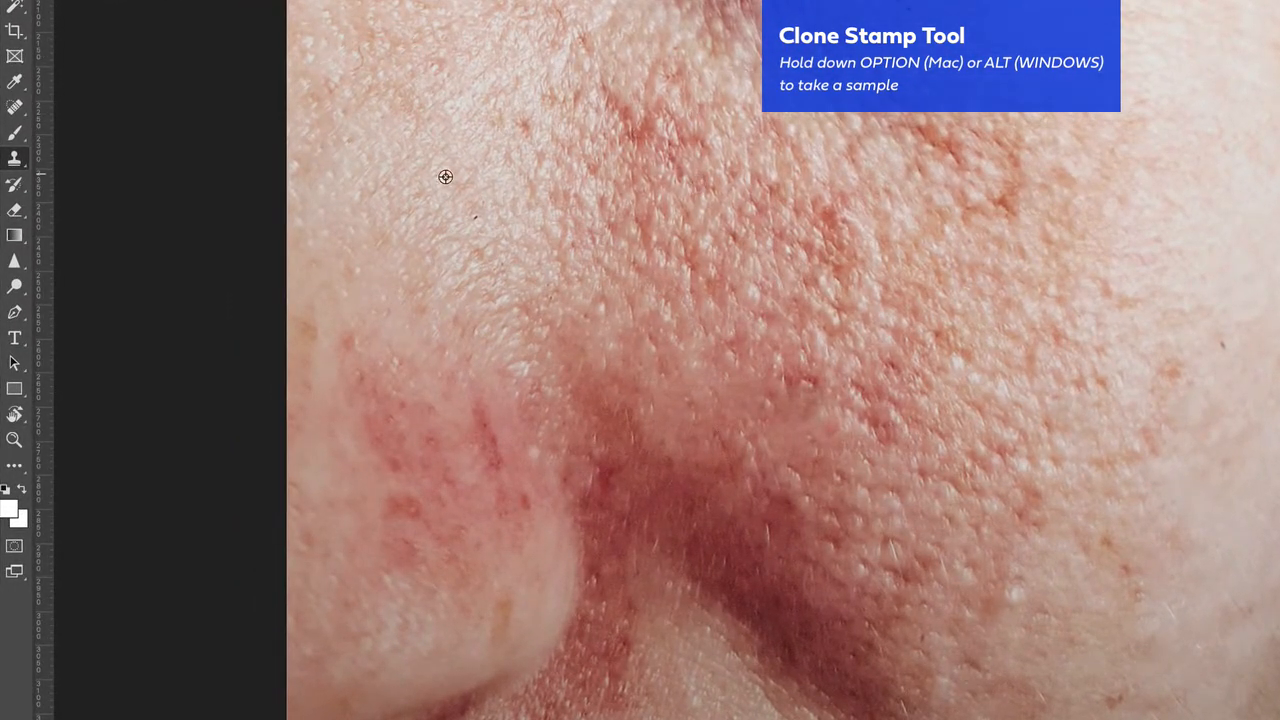
pyautogui.keyDown('alt'); pyautogui.click(398, 281); pyautogui.keyUp('alt')
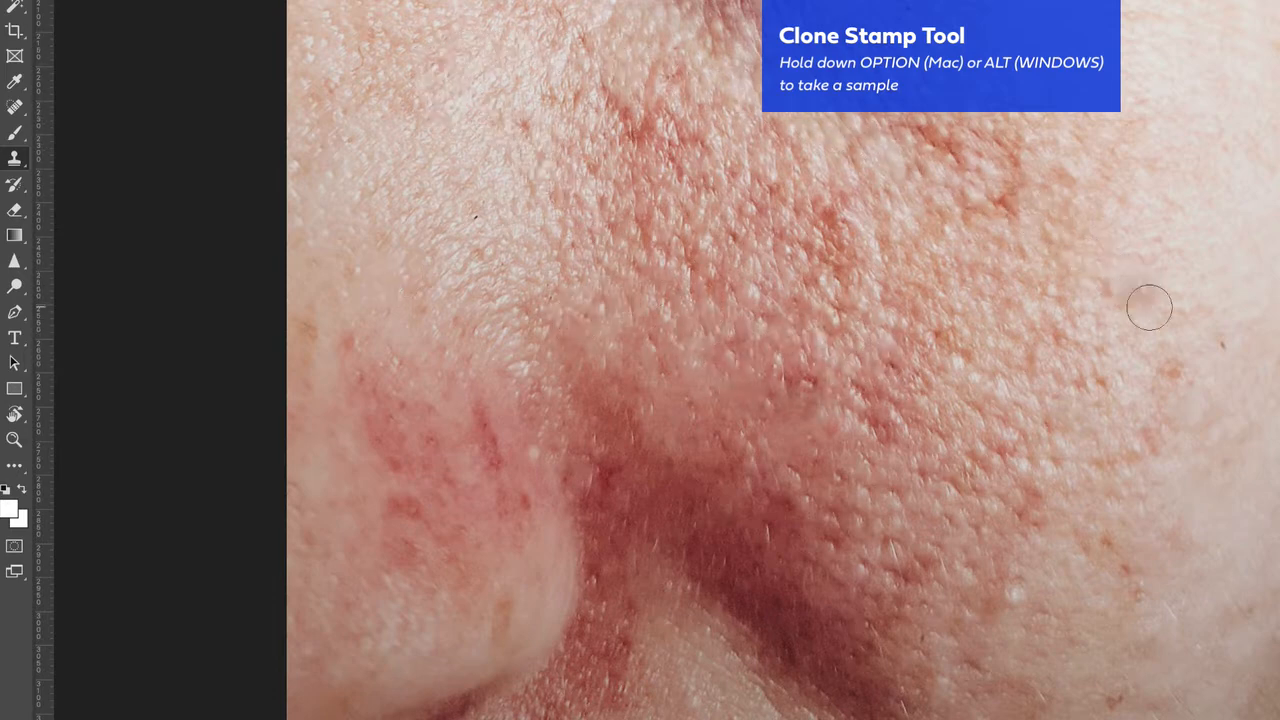
pyautogui.moveTo(1160, 325); pyautogui.dragTo(1153, 364)
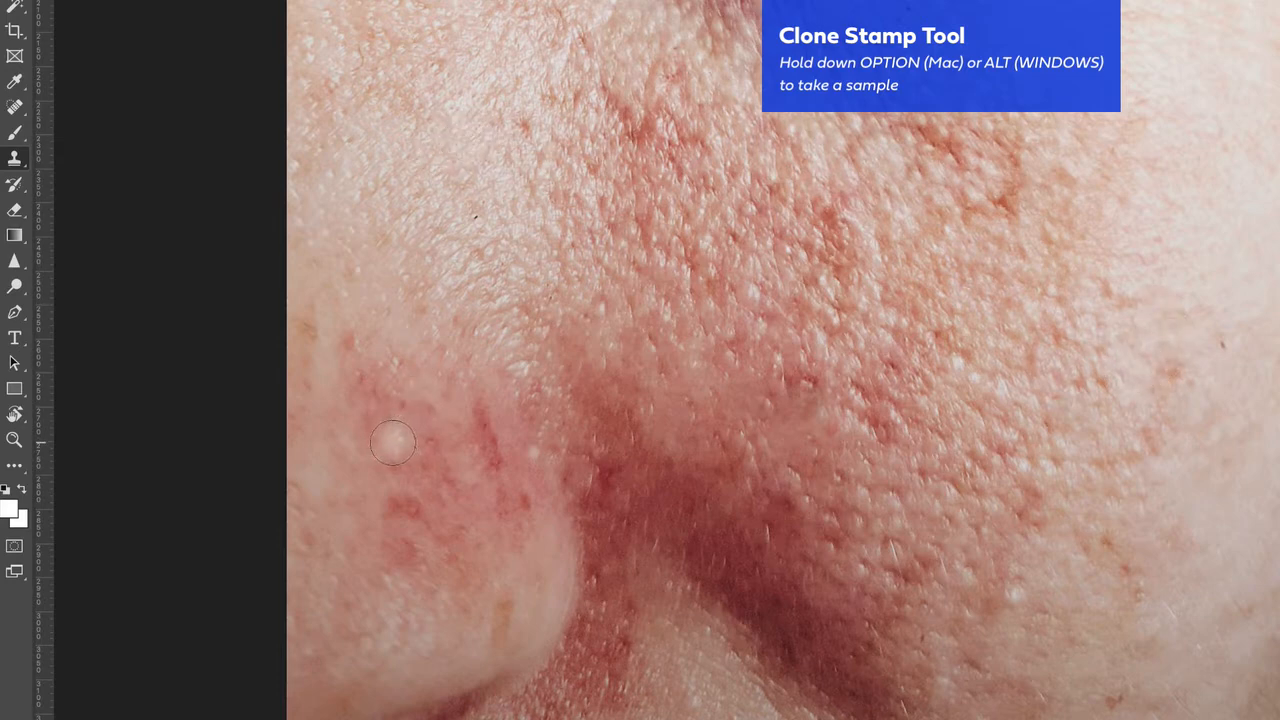
pyautogui.moveTo(392, 442)
pyautogui.mouseDown()
pyautogui.moveTo(366, 386)
pyautogui.moveTo(389, 403)
pyautogui.moveTo(457, 398)
pyautogui.moveTo(474, 449)
pyautogui.moveTo(442, 439)
pyautogui.moveTo(400, 457)
pyautogui.moveTo(394, 477)
pyautogui.moveTo(413, 488)
pyautogui.moveTo(455, 478)
pyautogui.mouseUp()
pyautogui.moveTo(474, 483)
pyautogui.mouseDown()
pyautogui.moveTo(404, 527)
pyautogui.moveTo(445, 550)
pyautogui.moveTo(484, 536)
pyautogui.moveTo(519, 497)
pyautogui.moveTo(486, 404)
pyautogui.moveTo(451, 435)
pyautogui.moveTo(362, 455)
pyautogui.moveTo(354, 484)
pyautogui.moveTo(320, 460)
pyautogui.moveTo(340, 412)
pyautogui.moveTo(351, 487)
pyautogui.moveTo(395, 531)
pyautogui.moveTo(380, 494)
pyautogui.mouseUp()
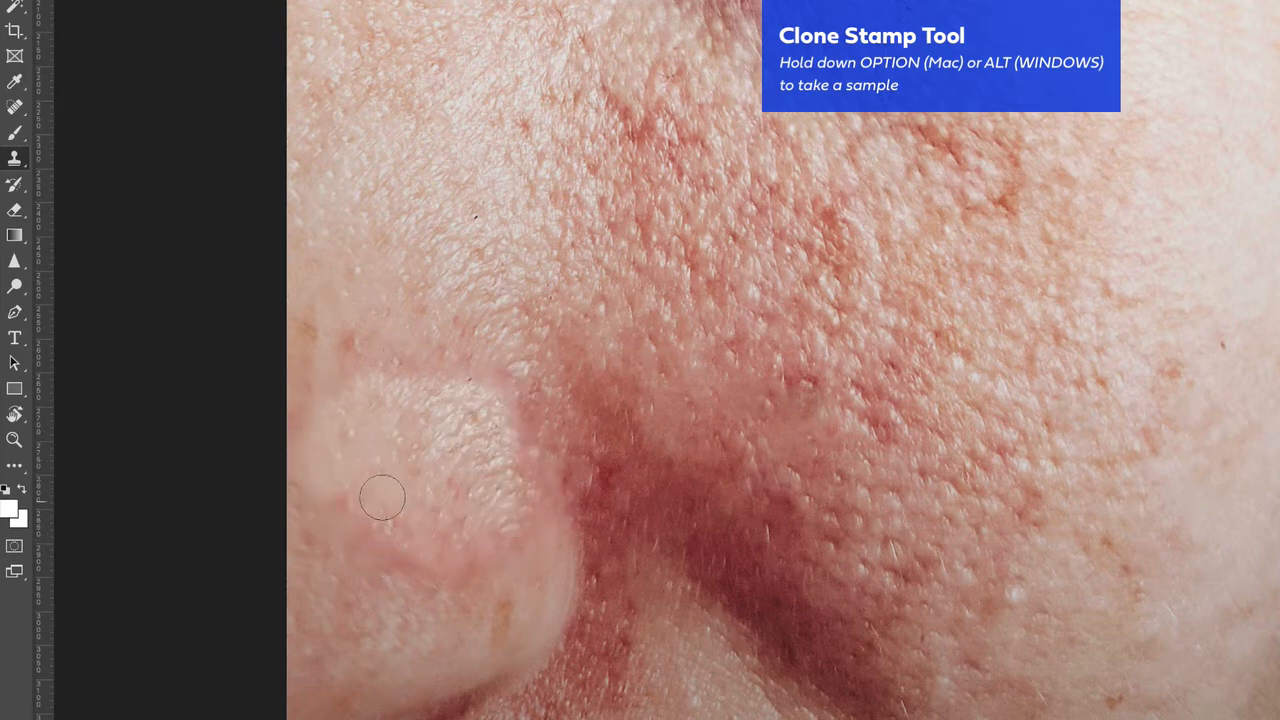
# Clone freshly sampled nearby skin over the remaining redness at the upper edge and lower part of the nose patch.
pyautogui.keyDown('alt'); pyautogui.click(362, 301); pyautogui.keyUp('alt')
pyautogui.moveTo(360, 386)
pyautogui.mouseDown()
pyautogui.moveTo(451, 389)
pyautogui.moveTo(483, 409)
pyautogui.moveTo(439, 379)
pyautogui.moveTo(389, 382)
pyautogui.moveTo(323, 337)
pyautogui.mouseUp()
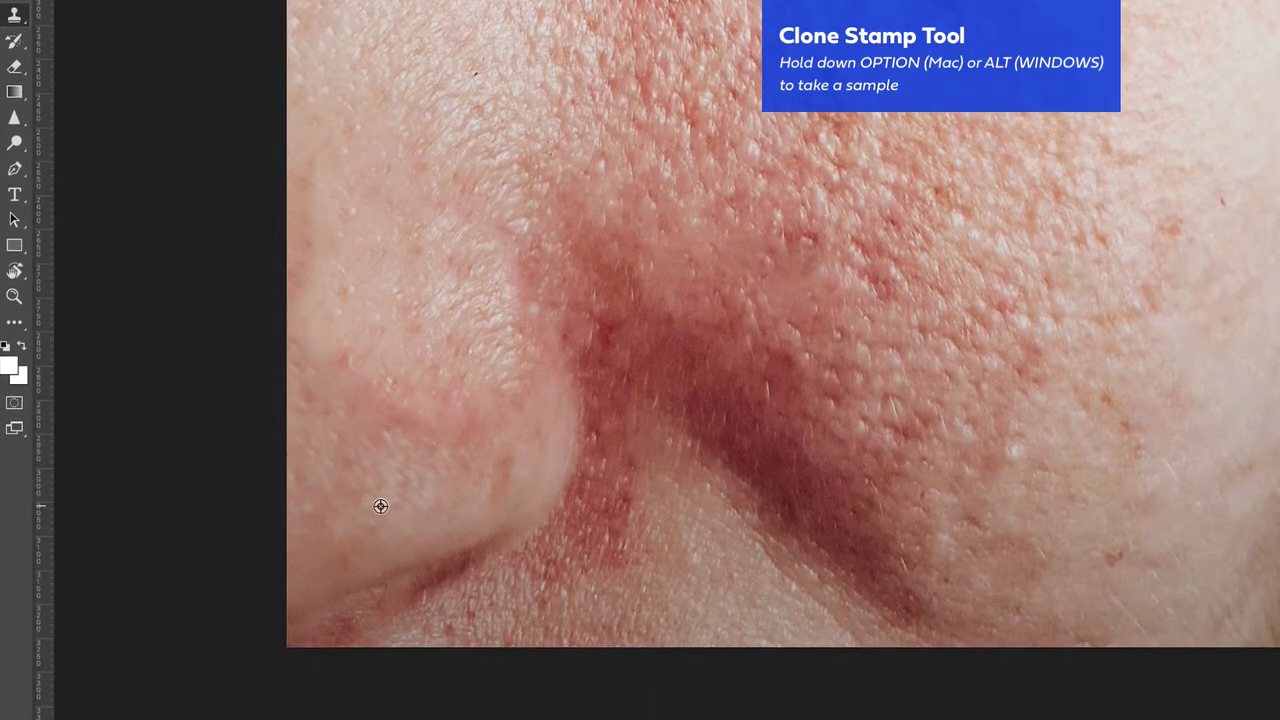
pyautogui.keyDown('alt'); pyautogui.click(406, 490); pyautogui.keyUp('alt')
pyautogui.moveTo(412, 415)
pyautogui.mouseDown()
pyautogui.moveTo(420, 377)
pyautogui.moveTo(440, 423)
pyautogui.moveTo(395, 408)
pyautogui.moveTo(390, 381)
pyautogui.moveTo(409, 378)
pyautogui.moveTo(429, 420)
pyautogui.mouseUp()
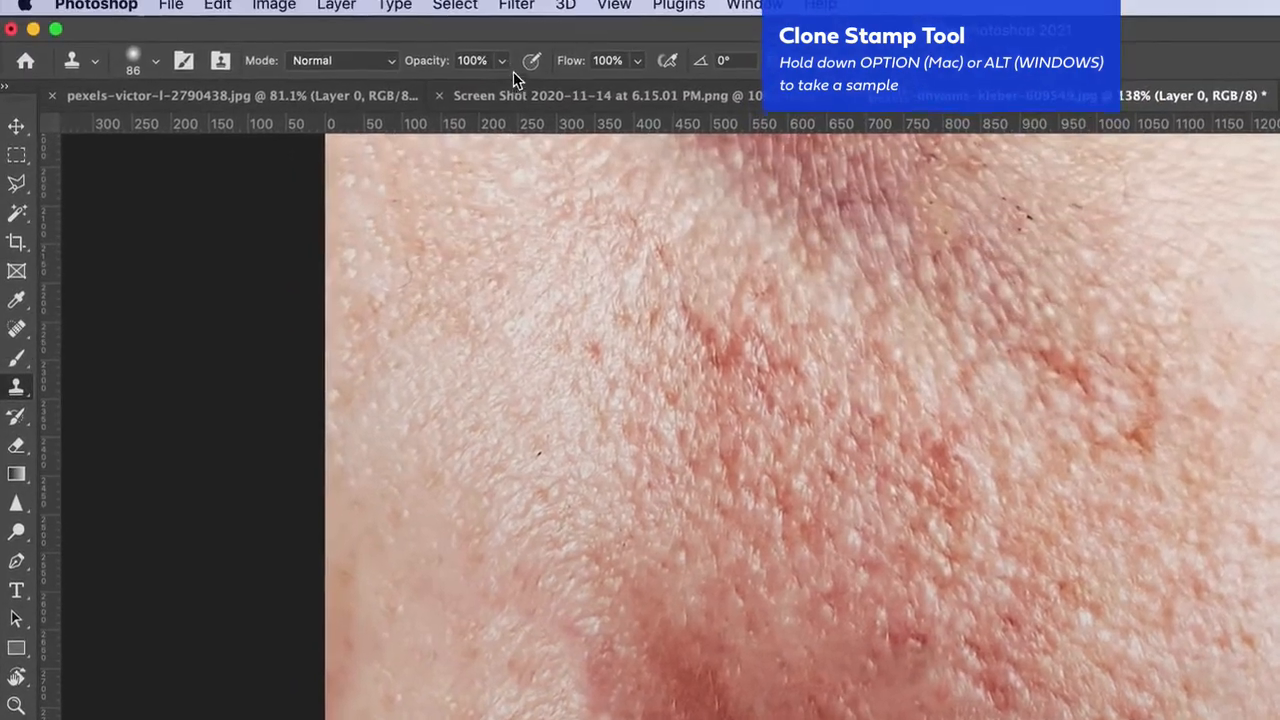
# Clone sampled clear skin over the red band across the lower part of the nose with the Clone Stamp tool.
pyautogui.click(492, 7)
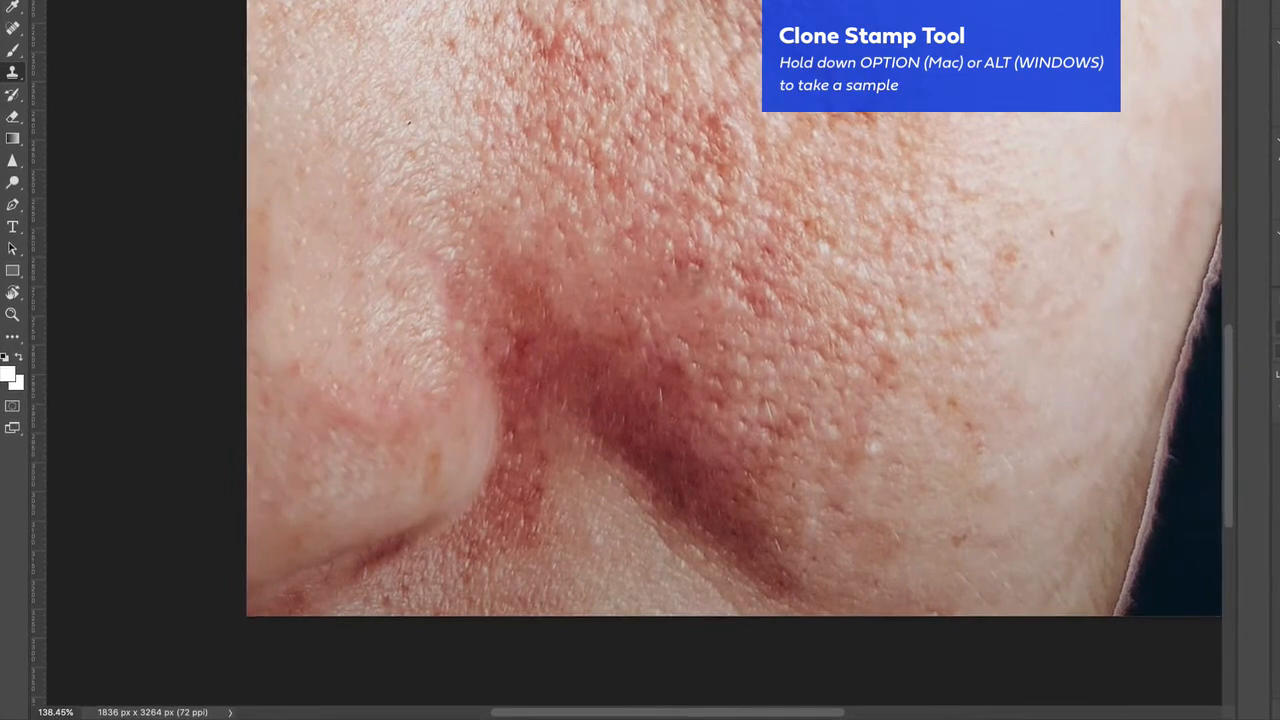
pyautogui.keyDown('alt'); pyautogui.click(320, 420); pyautogui.keyUp('alt')
pyautogui.moveTo(327, 350)
pyautogui.mouseDown()
pyautogui.moveTo(313, 385)
pyautogui.moveTo(366, 418)
pyautogui.moveTo(294, 404)
pyautogui.moveTo(373, 414)
pyautogui.mouseUp()
pyautogui.click(312, 483)
pyautogui.moveTo(300, 425)
pyautogui.mouseDown()
pyautogui.moveTo(377, 412)
pyautogui.moveTo(313, 365)
pyautogui.moveTo(393, 387)
pyautogui.mouseUp()
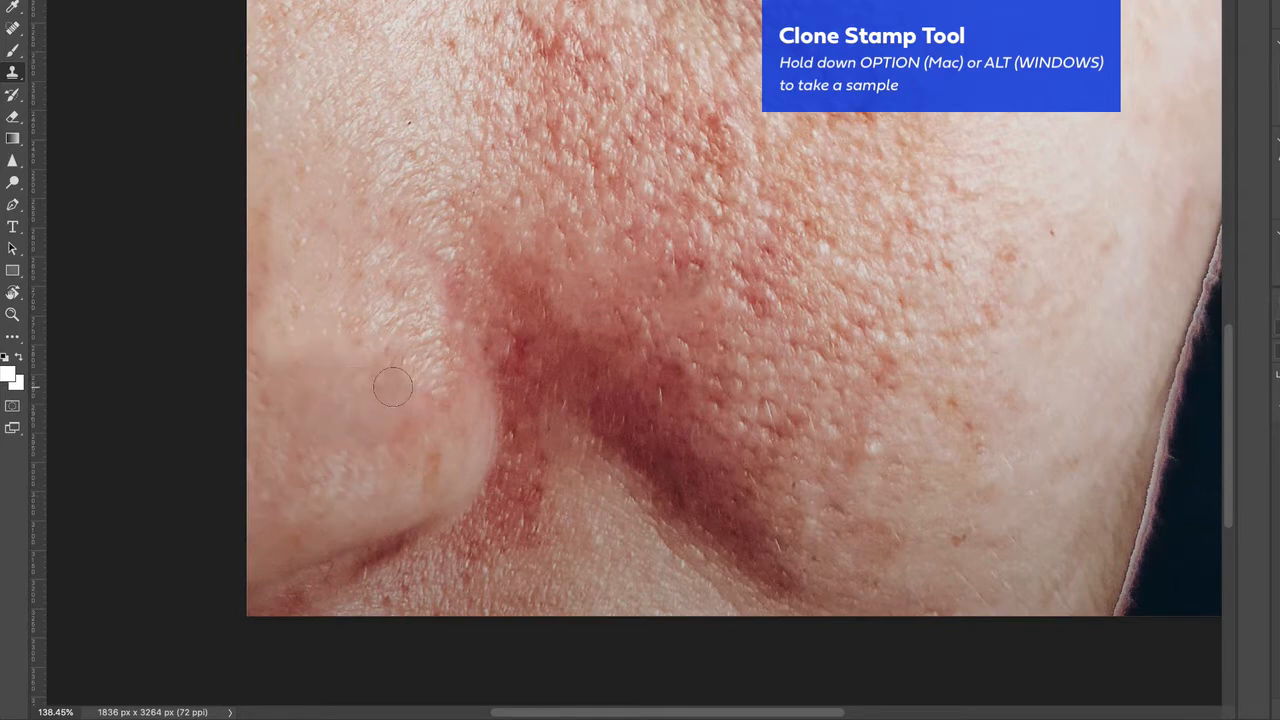
pyautogui.keyDown('alt'); pyautogui.click(342, 460); pyautogui.keyUp('alt')
pyautogui.moveTo(291, 351); pyautogui.dragTo(275, 333)
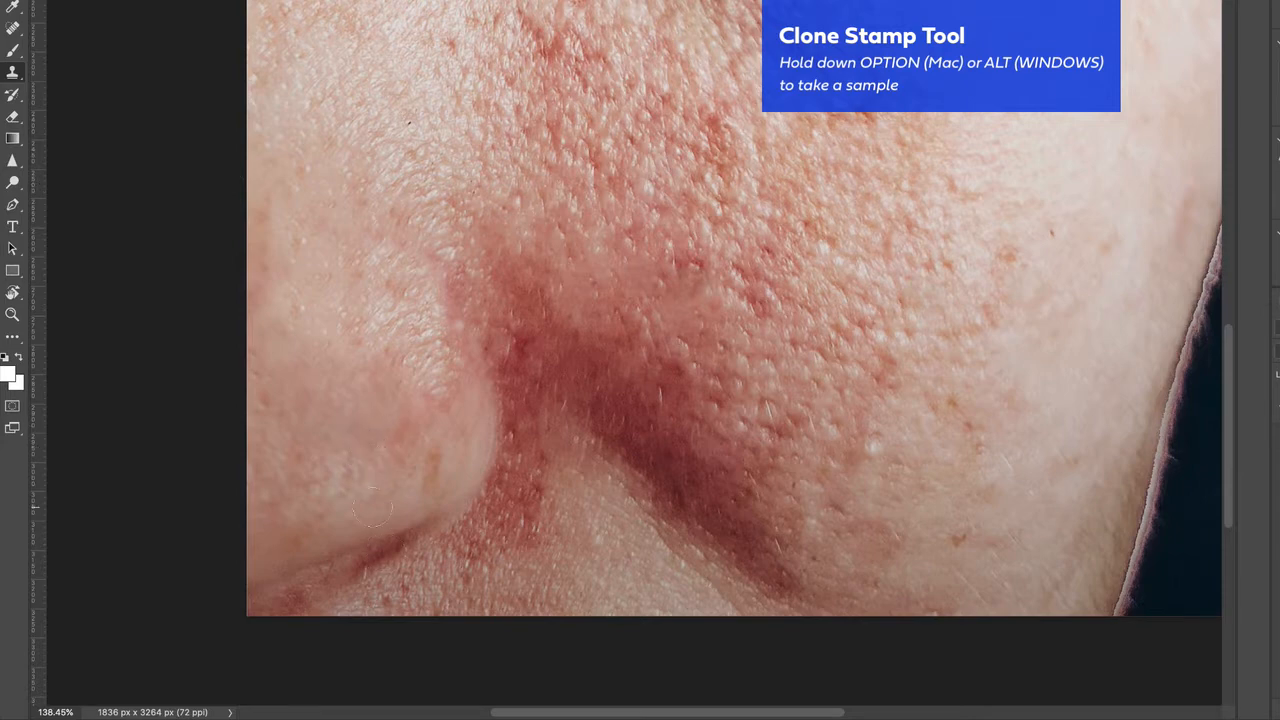
# Clone sampled skin over the remaining redness beside the nostril, undoing the stray dark spot stamped on the nose.
pyautogui.press('super+plus')
pyautogui.moveTo(362, 464); pyautogui.dragTo(545, 421)
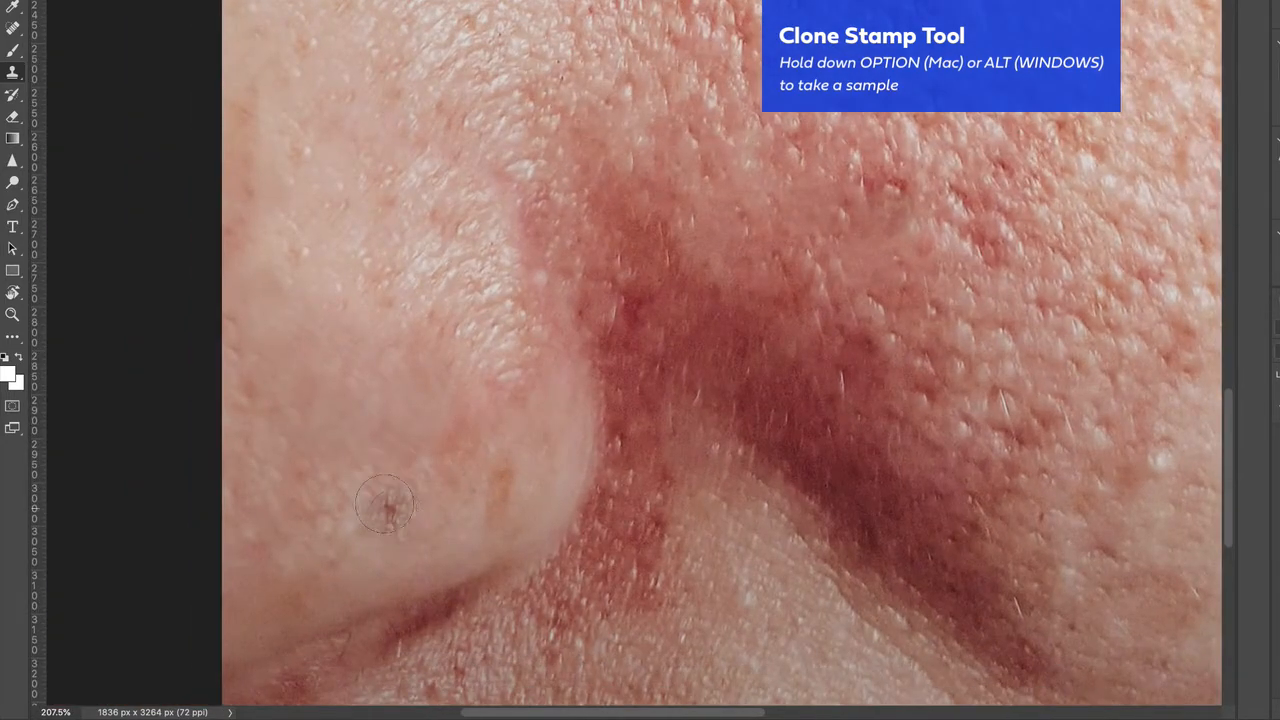
pyautogui.click(372, 459)
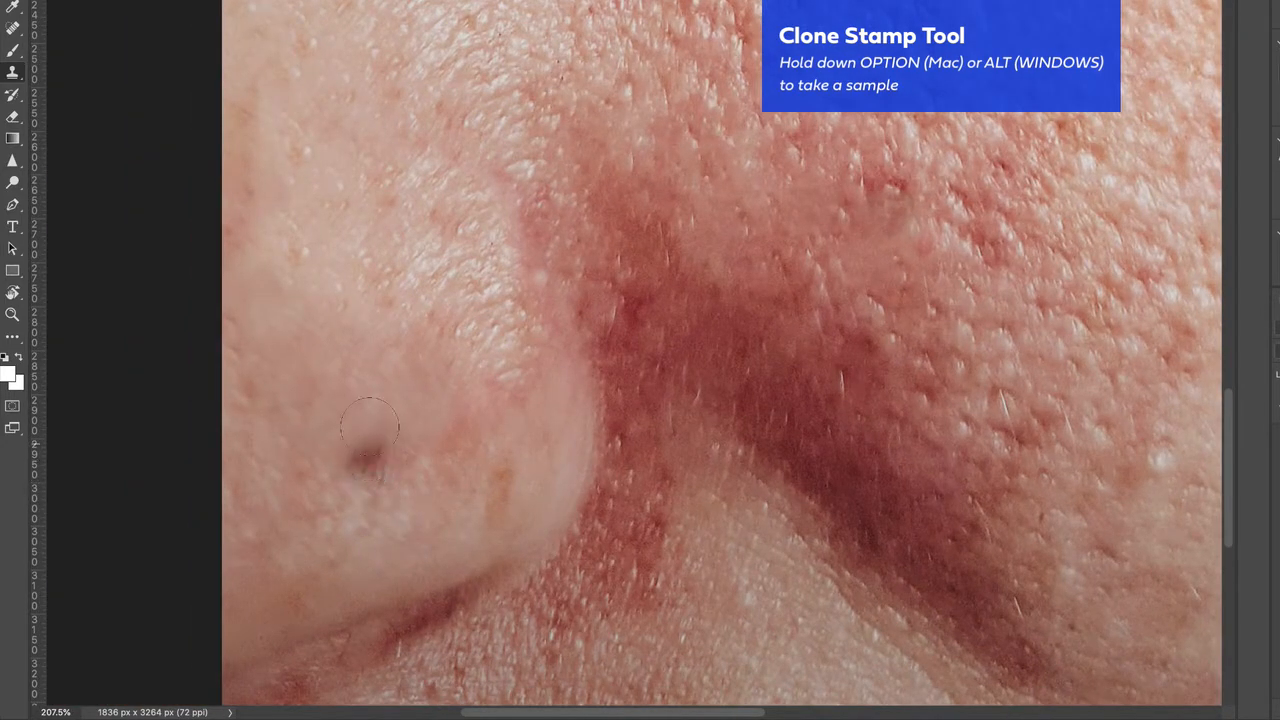
pyautogui.press('super+z')
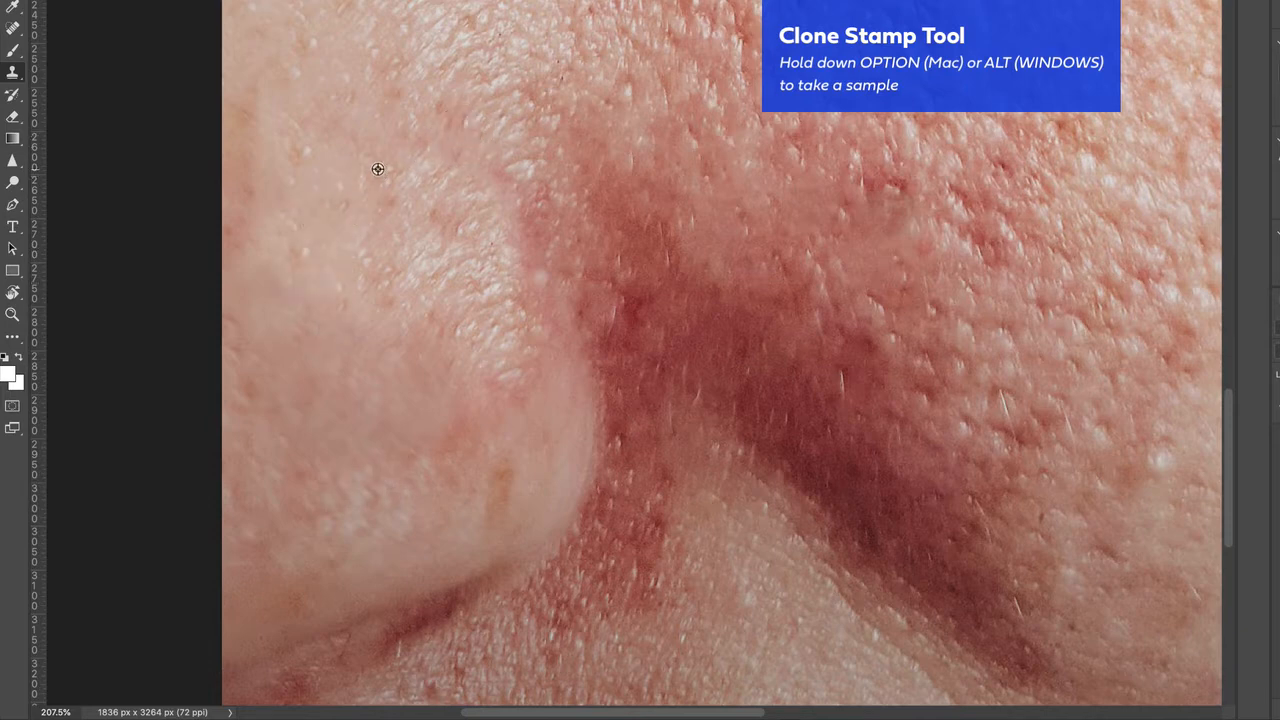
pyautogui.moveTo(462, 380)
pyautogui.mouseDown()
pyautogui.moveTo(447, 406)
pyautogui.moveTo(441, 350)
pyautogui.mouseUp()
pyautogui.keyDown('alt'); pyautogui.click(356, 242); pyautogui.keyUp('alt')
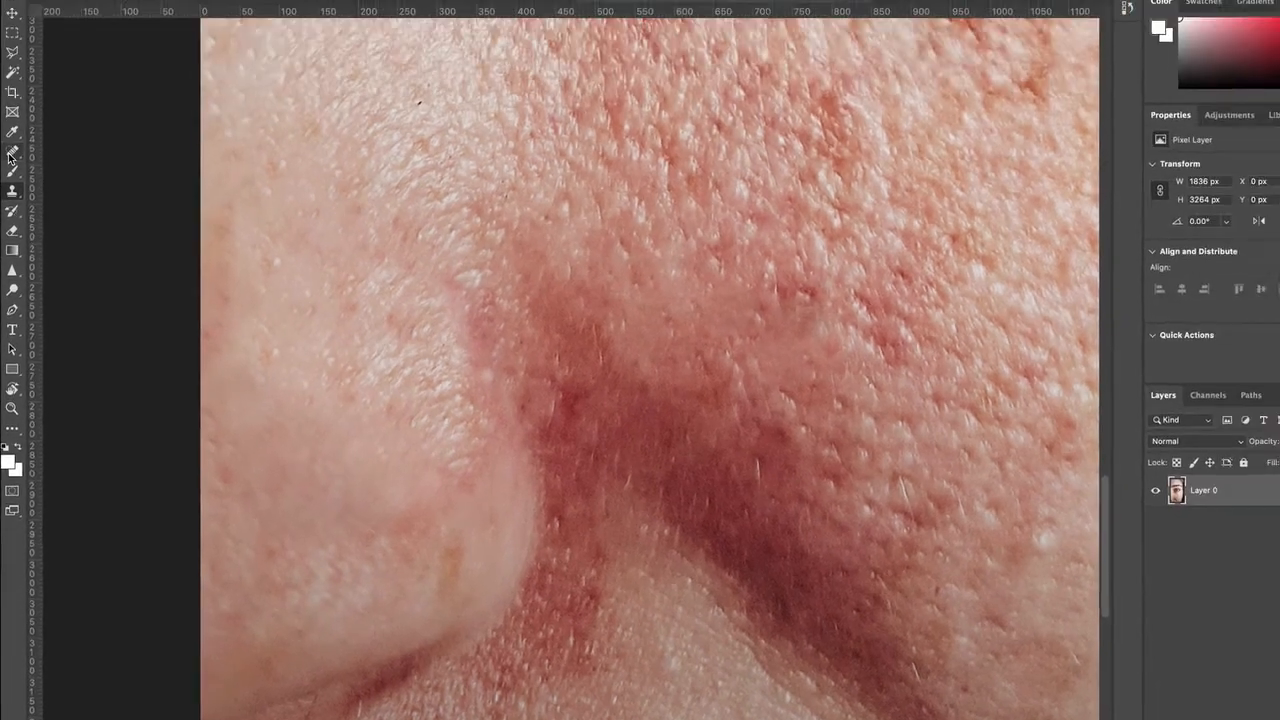
# Examine the retouched nose, cheek and eye area as a whole, switching from the Spot Healing Brush back to the Clone Stamp.
pyautogui.click(12, 31)
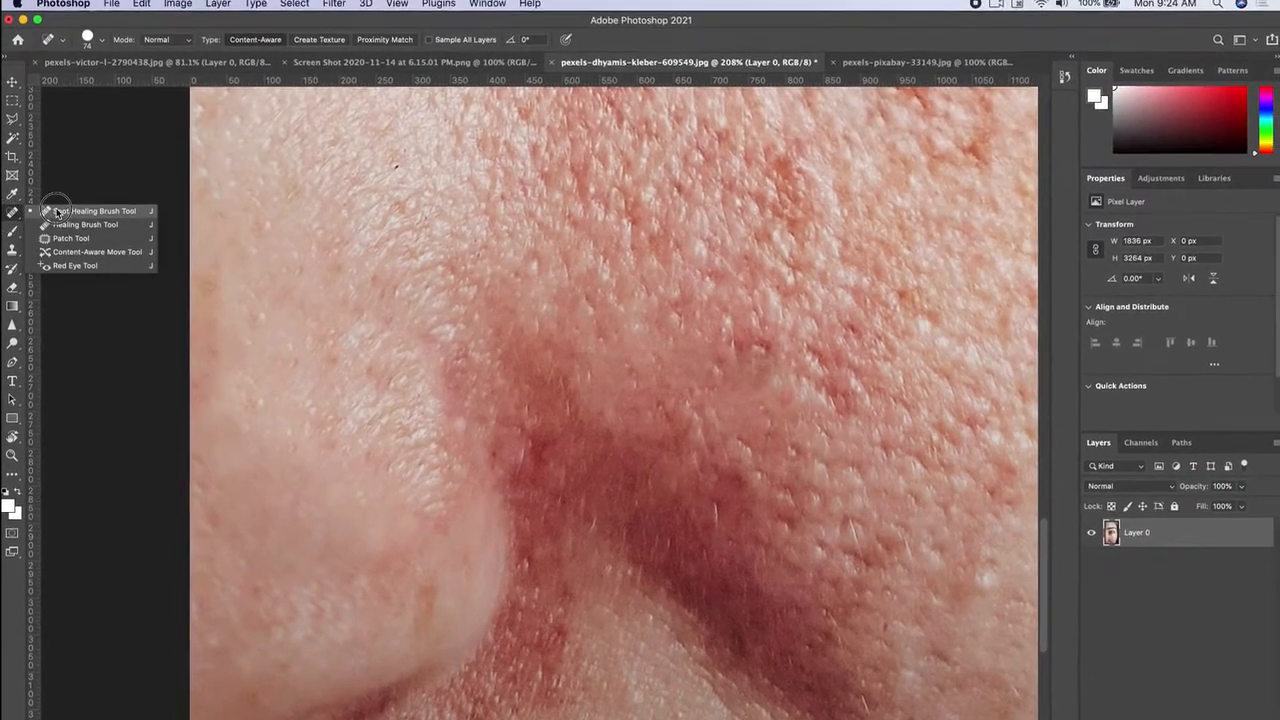
pyautogui.click(94, 217)
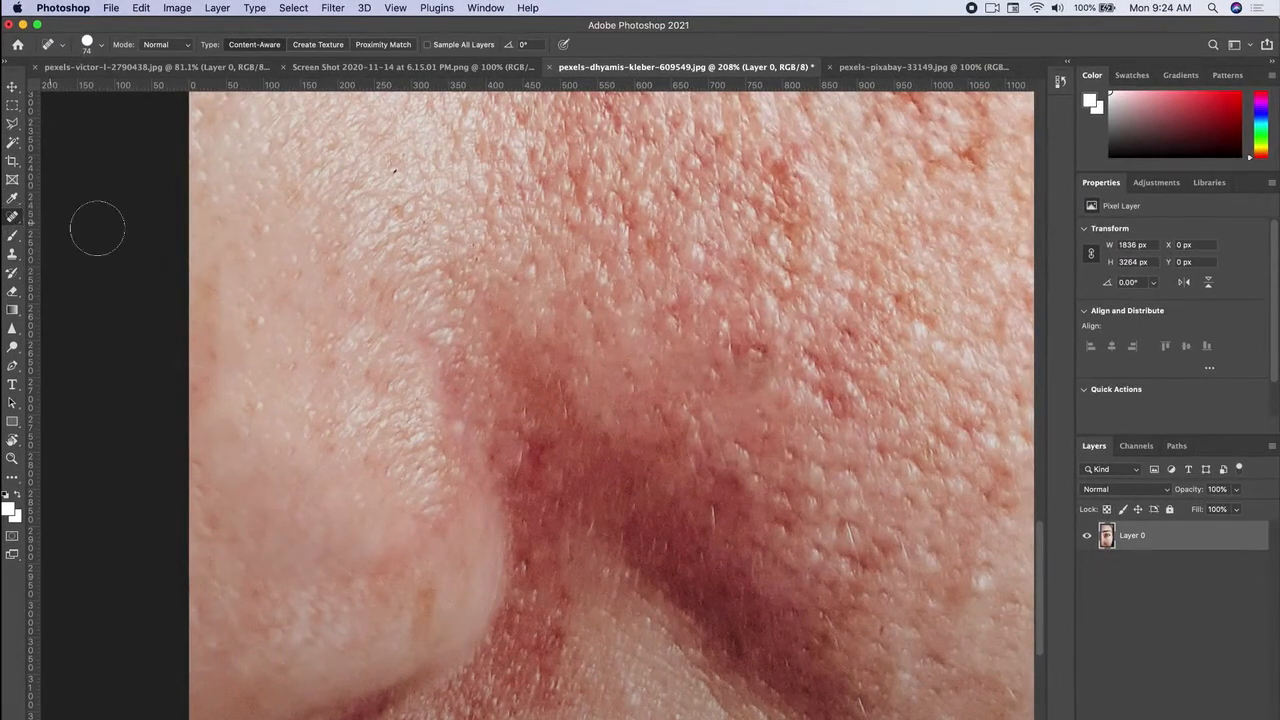
pyautogui.press('super+minus')
pyautogui.press('super+minus')
pyautogui.scroll(-2, 504, 420)
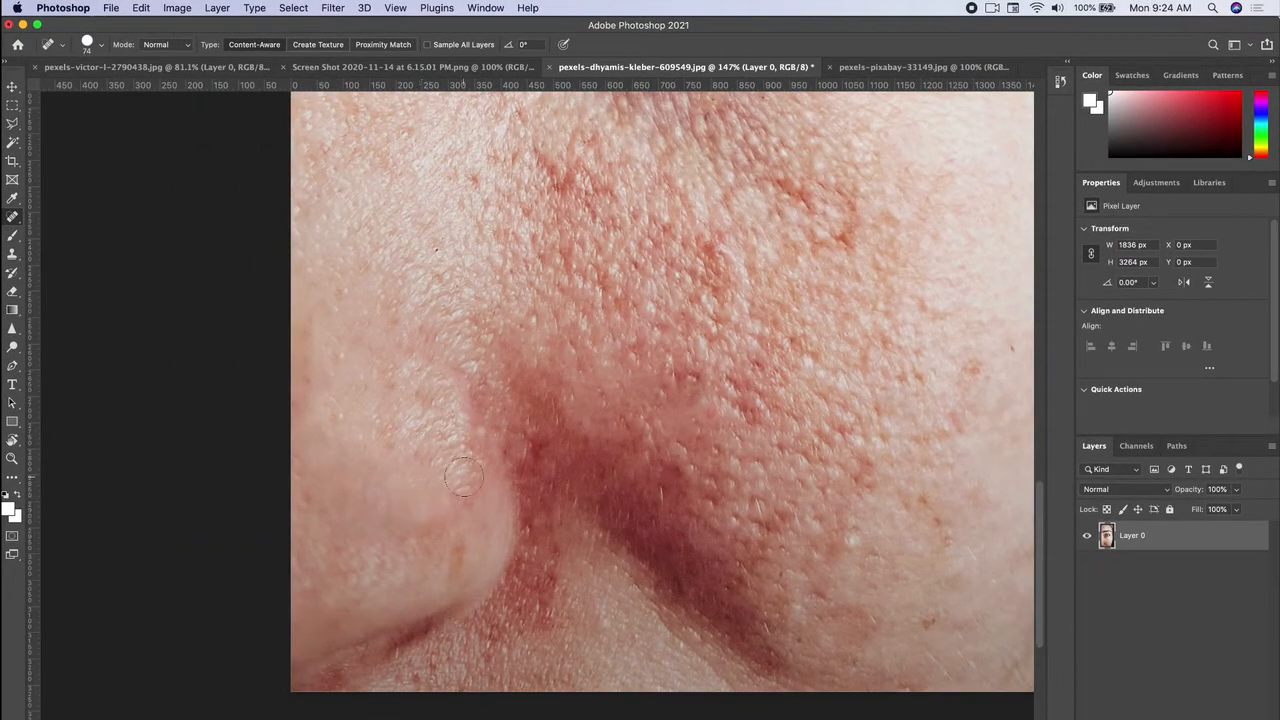
pyautogui.scroll(-5, 392, 460)
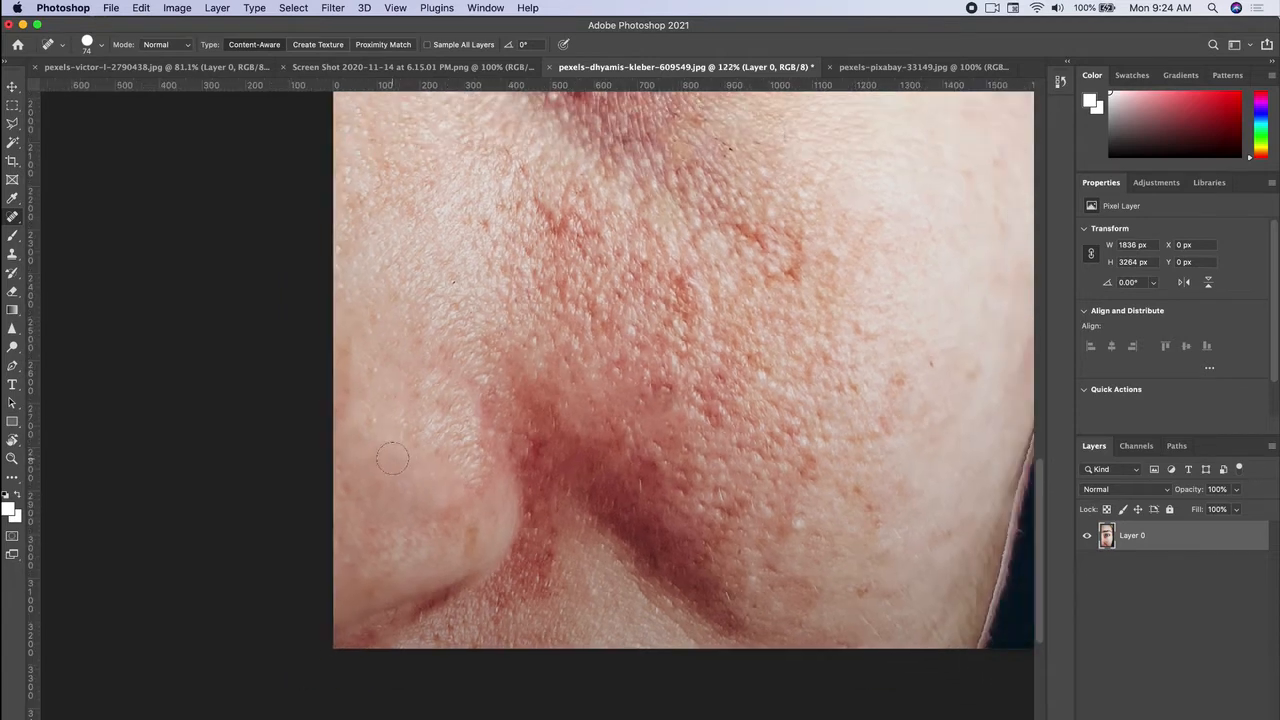
pyautogui.scroll(3, 407, 449)
pyautogui.hscroll(2, 407, 449)
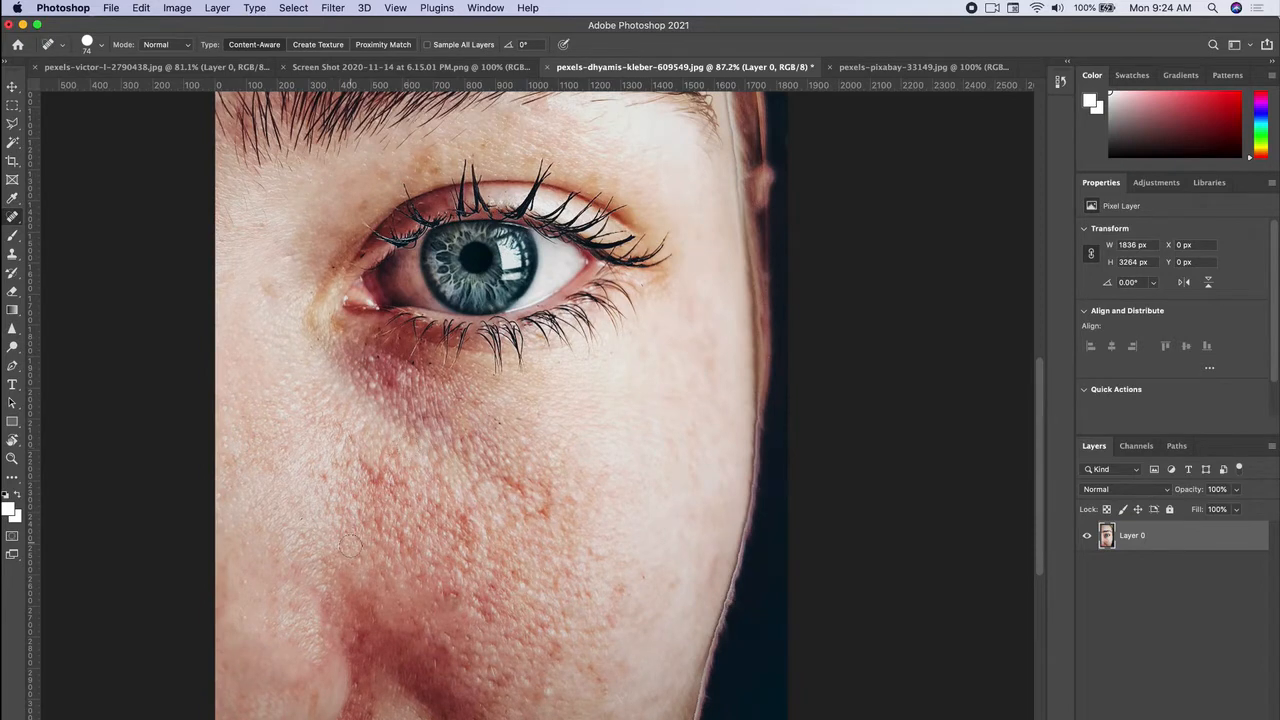
pyautogui.click(12, 255)
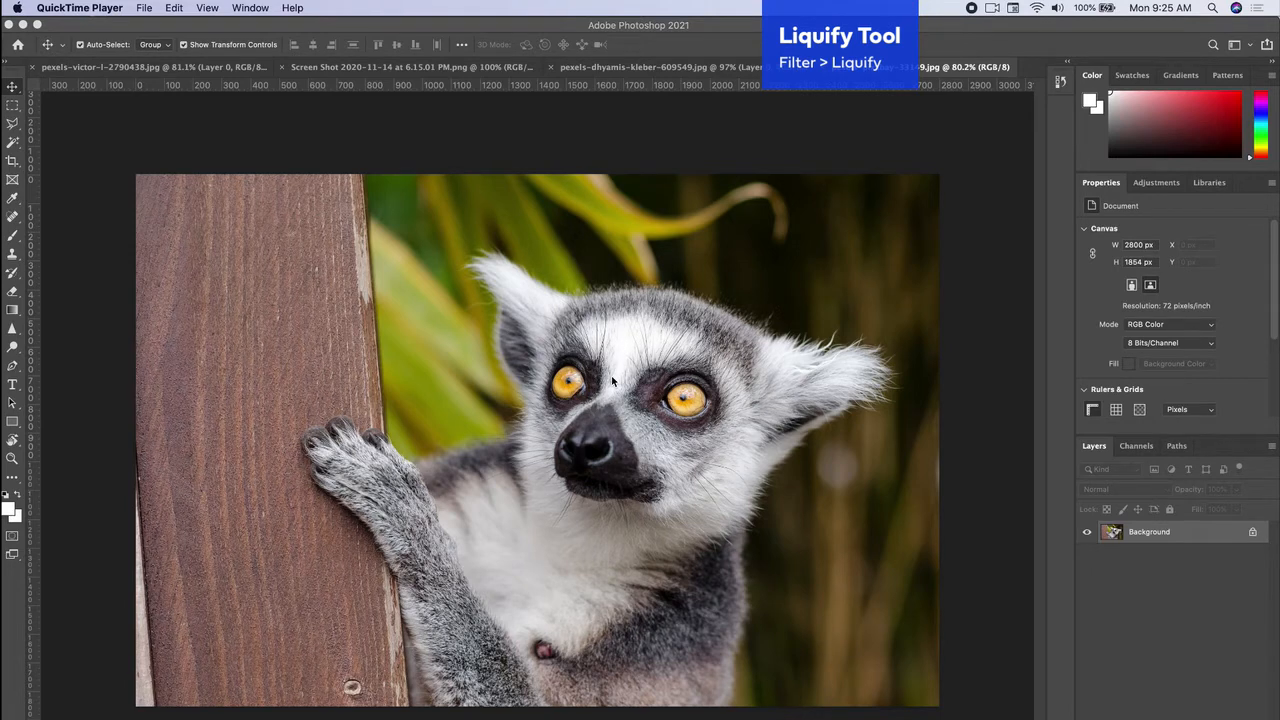
# Open the lemur photo in the Liquify filter and collapse the Face-Aware Liquify options.
pyautogui.click(89, 126)
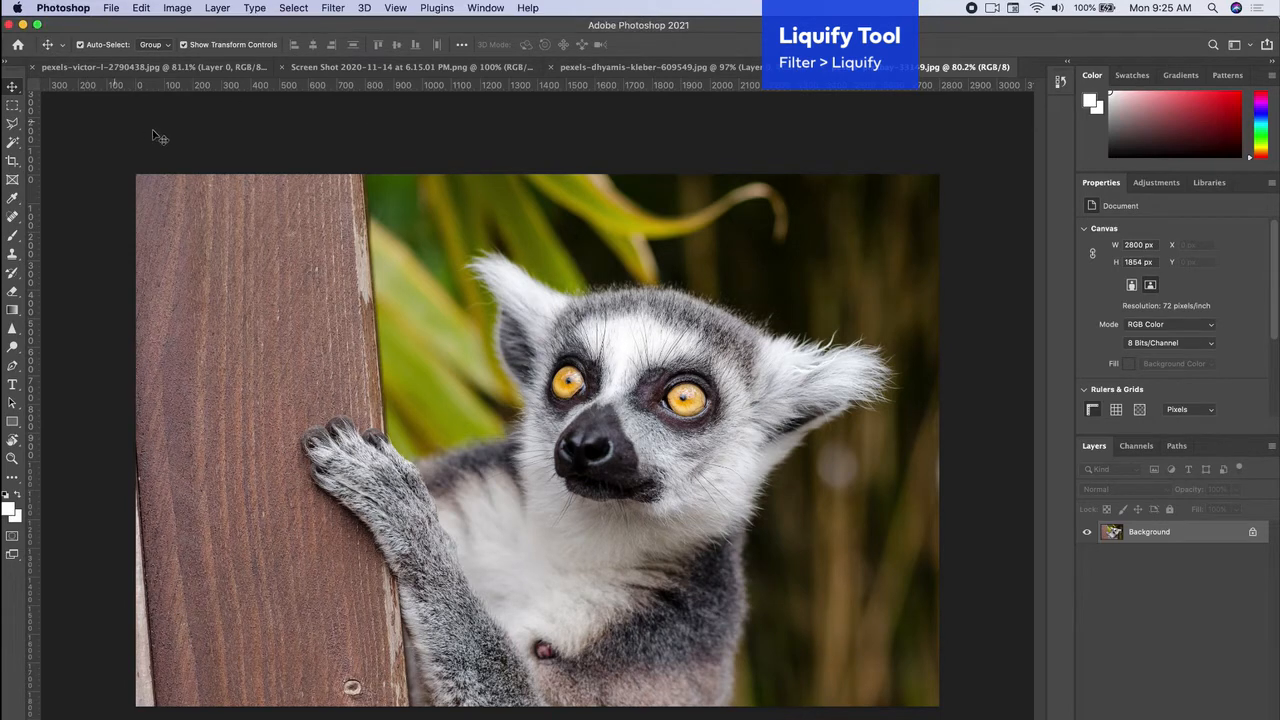
pyautogui.click(333, 8)
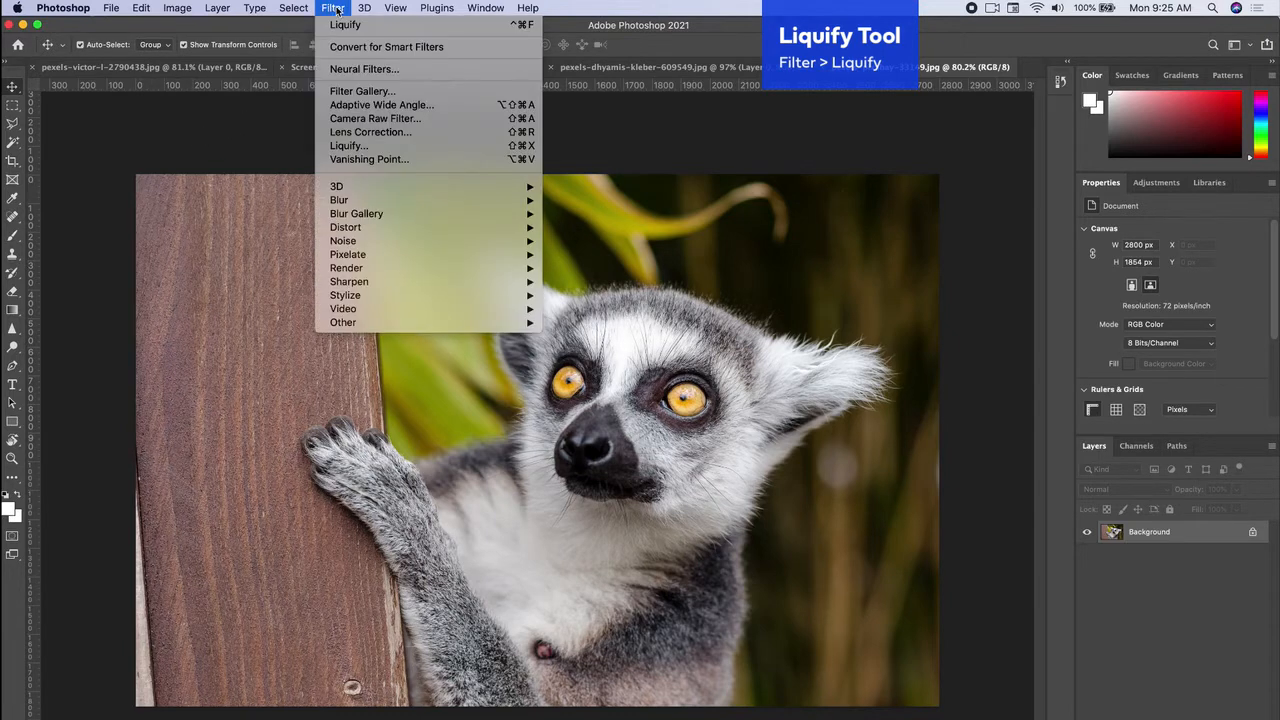
pyautogui.click(362, 146)
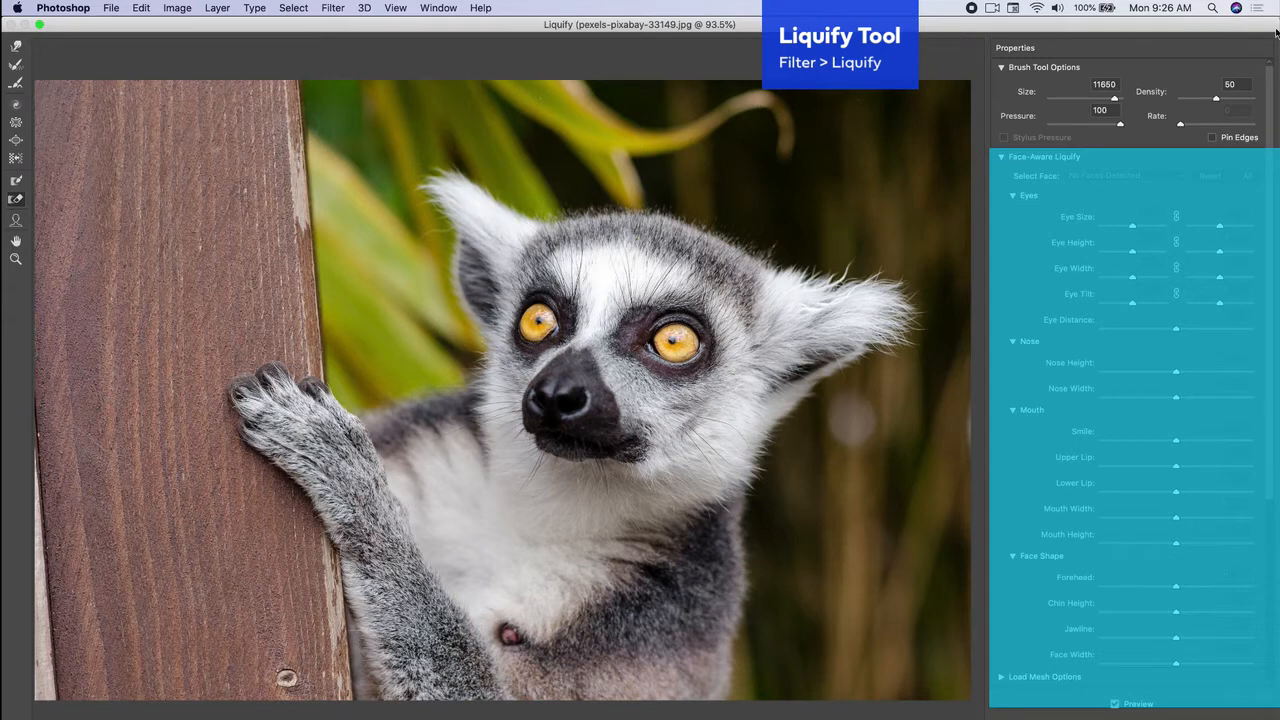
pyautogui.click(1004, 160)
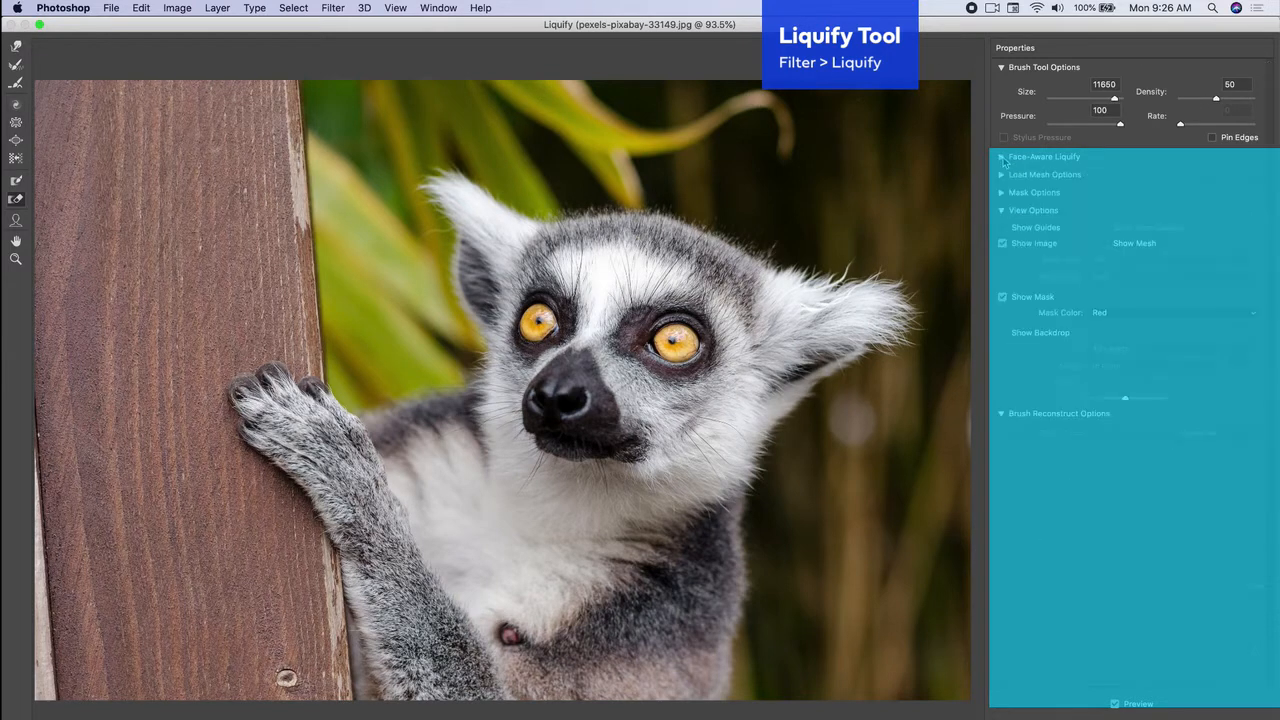
pyautogui.click(1004, 160)
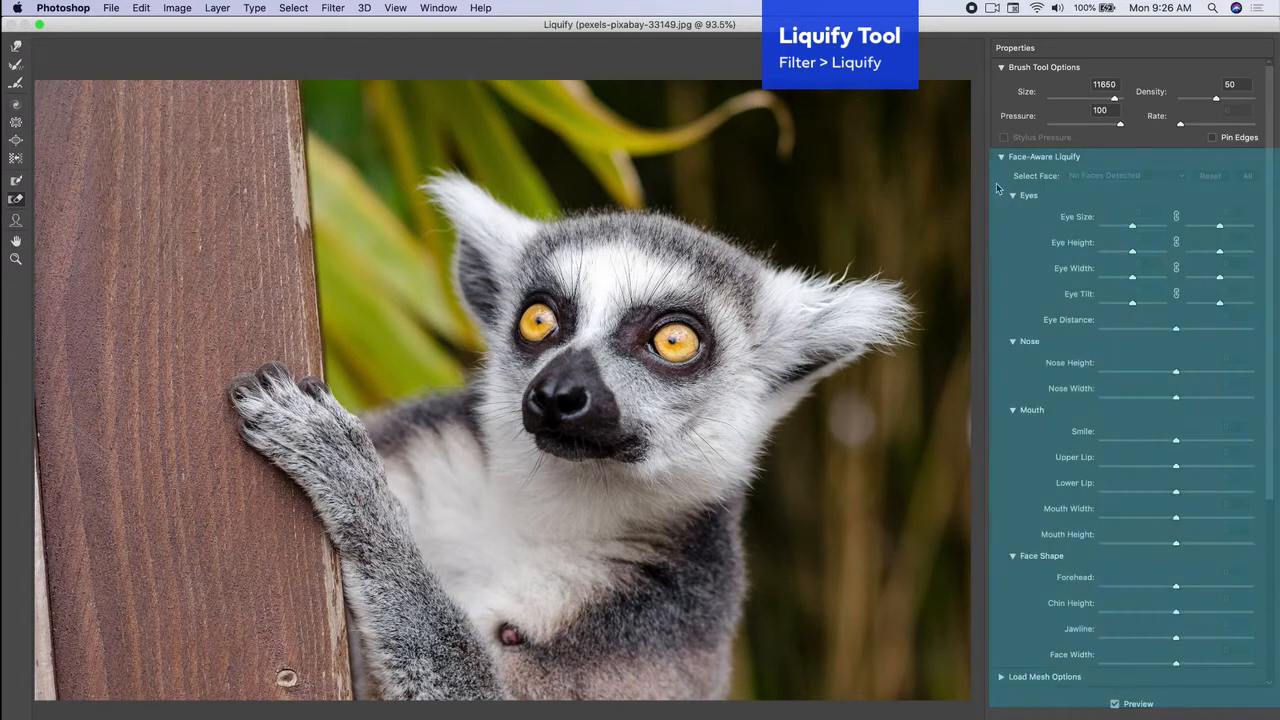
pyautogui.click(1000, 158)
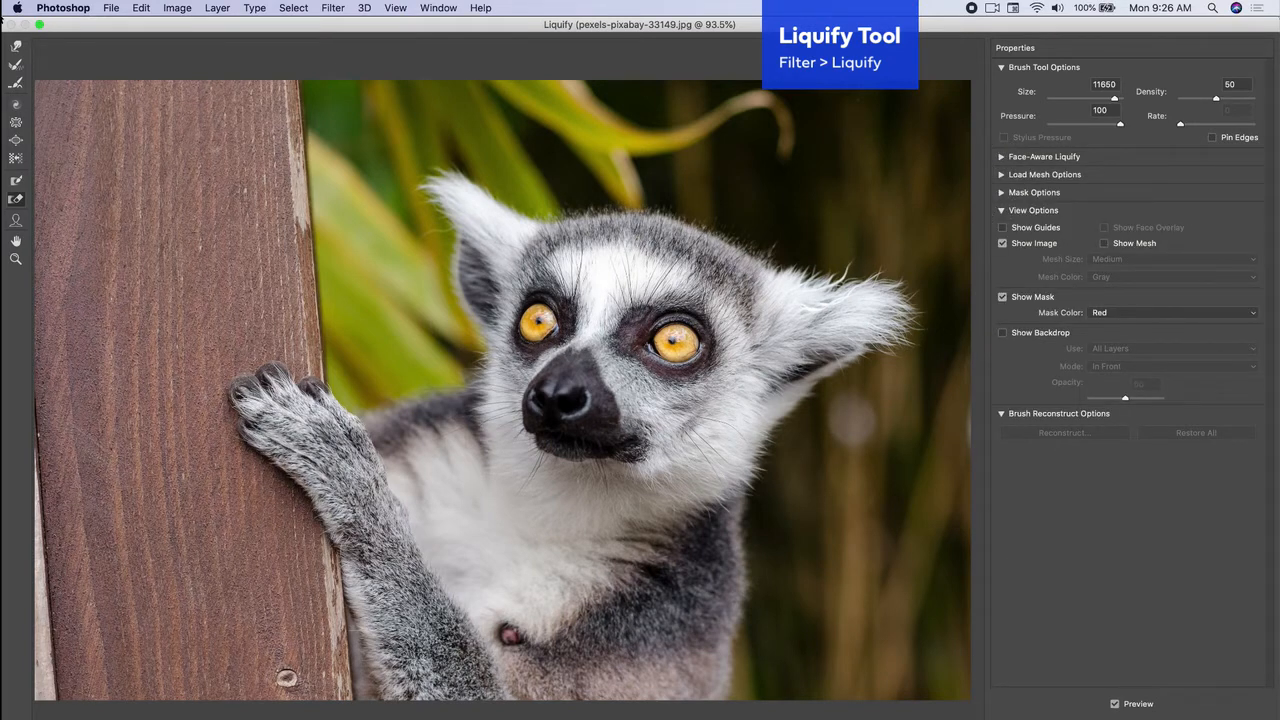
# Try pushing the lemur's eye nearer the wooden post with the Forward Warp tool, and undo the warp.
pyautogui.click(16, 47)
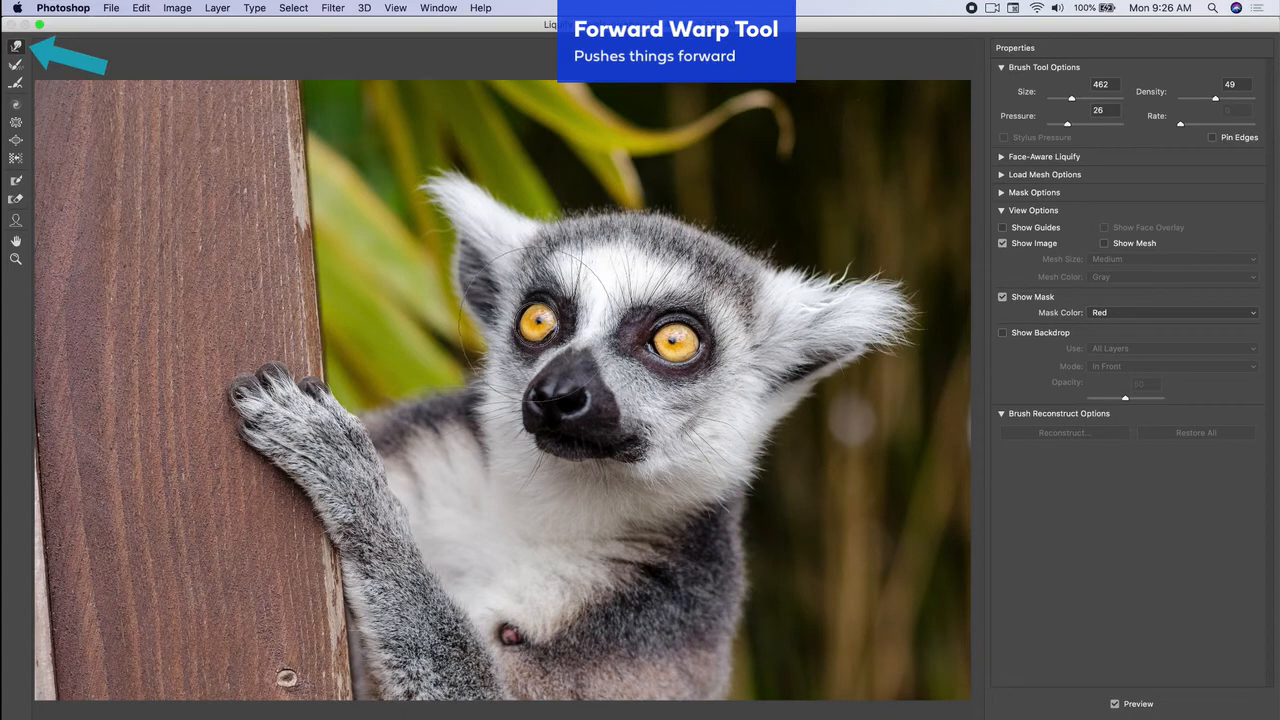
pyautogui.moveTo(540, 330)
pyautogui.mouseDown()
pyautogui.moveTo(751, 238)
pyautogui.moveTo(871, 157)
pyautogui.moveTo(914, 157)
pyautogui.moveTo(900, 171)
pyautogui.mouseUp()
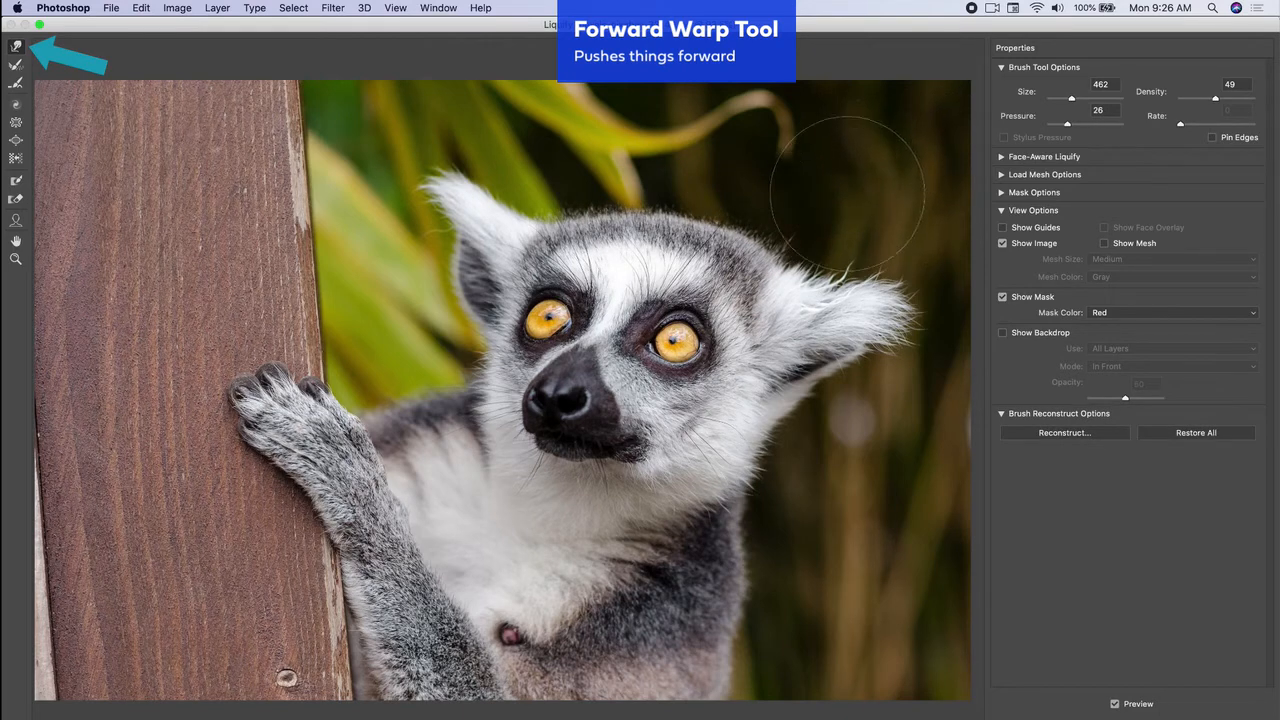
pyautogui.press('super+z')
# Try Forward Warp strokes on the lemur's face with brush sizes 22 and 1933, and undo the distortion.
pyautogui.moveTo(1064, 94); pyautogui.dragTo(1049, 96)
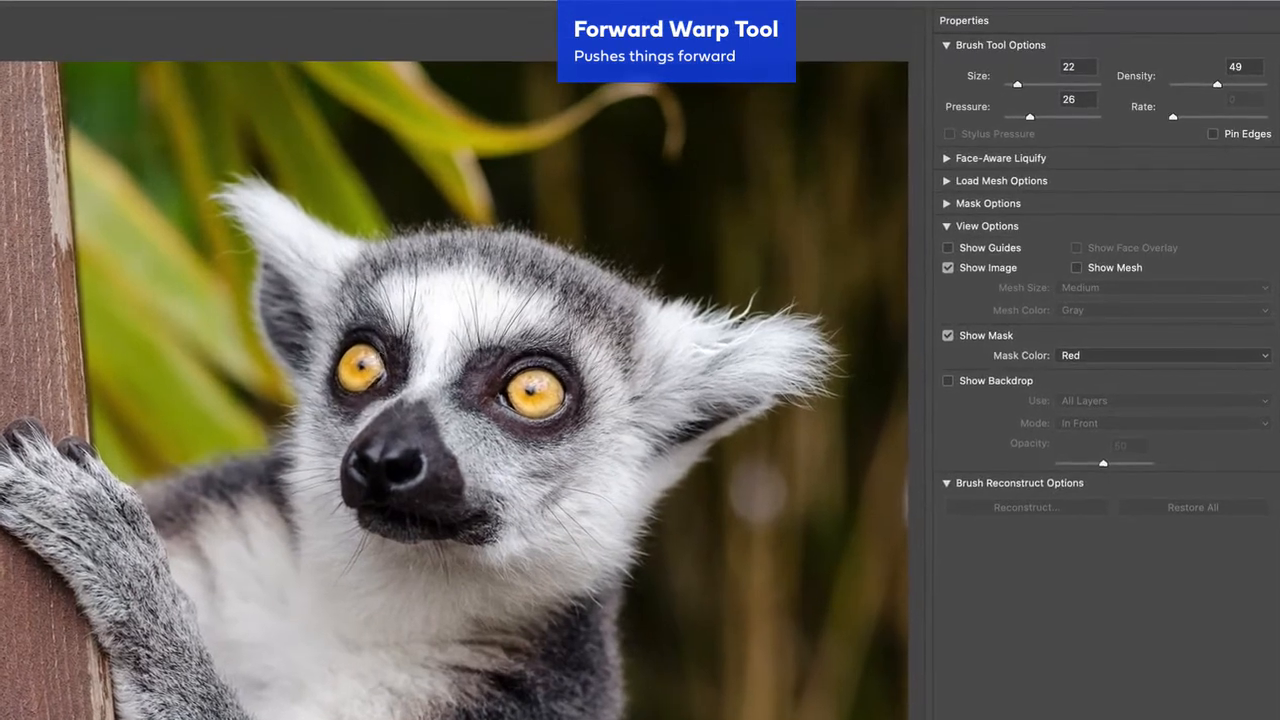
pyautogui.moveTo(360, 320); pyautogui.dragTo(366, 272)
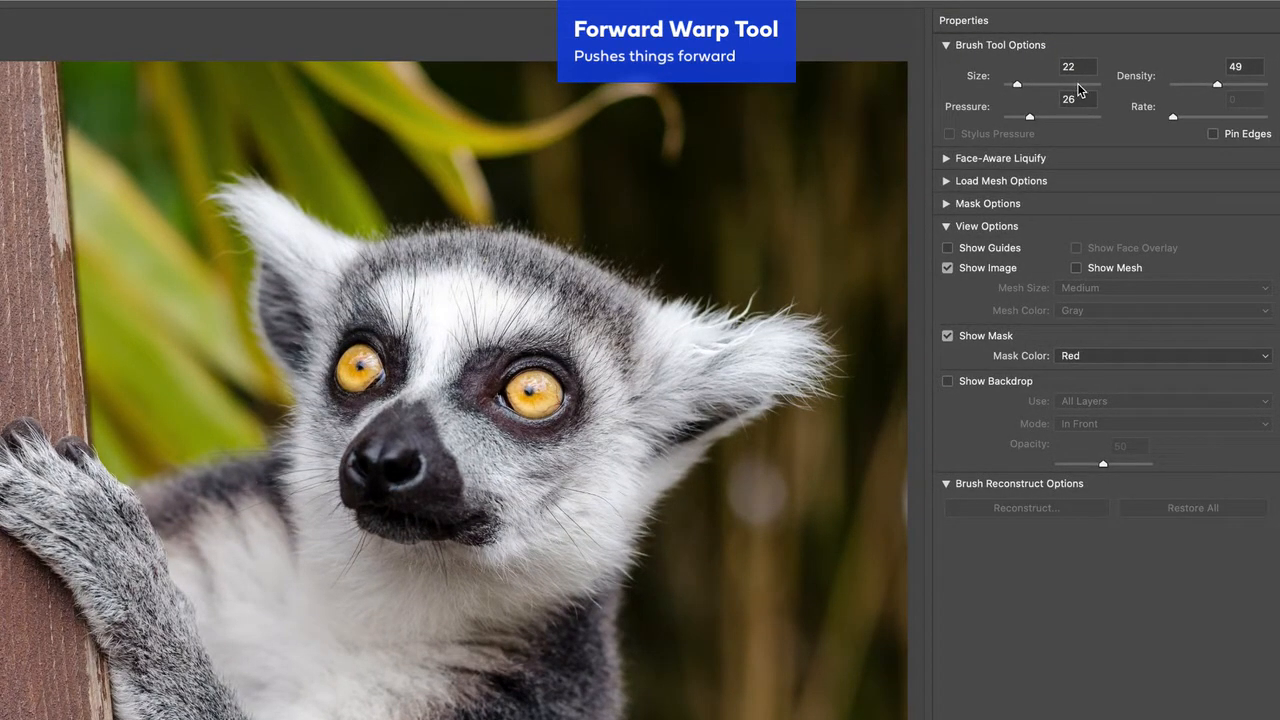
pyautogui.moveTo(1077, 84); pyautogui.dragTo(1052, 84)
pyautogui.moveTo(393, 465)
pyautogui.mouseDown()
pyautogui.moveTo(549, 328)
pyautogui.moveTo(543, 441)
pyautogui.moveTo(499, 518)
pyautogui.moveTo(453, 550)
pyautogui.moveTo(321, 536)
pyautogui.moveTo(200, 466)
pyautogui.moveTo(183, 382)
pyautogui.moveTo(219, 314)
pyautogui.moveTo(296, 290)
pyautogui.moveTo(373, 311)
pyautogui.moveTo(345, 300)
pyautogui.mouseUp()
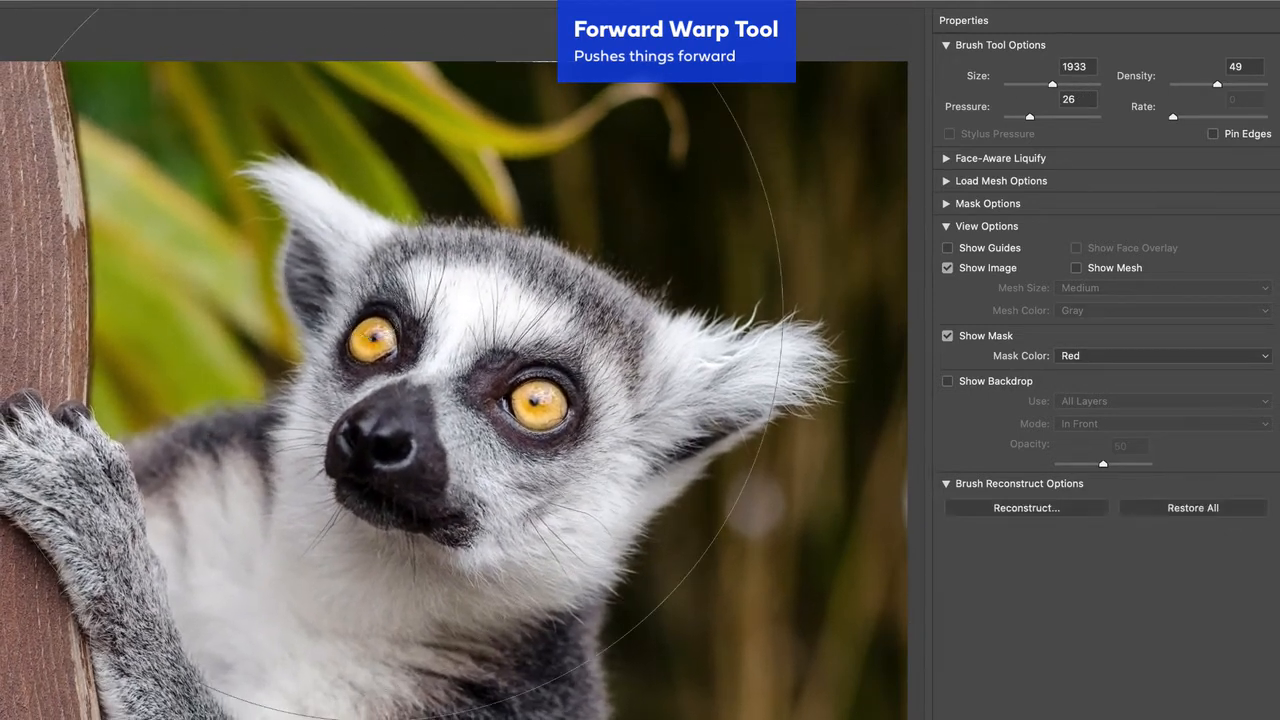
pyautogui.hotkey('ctrl', 'z')
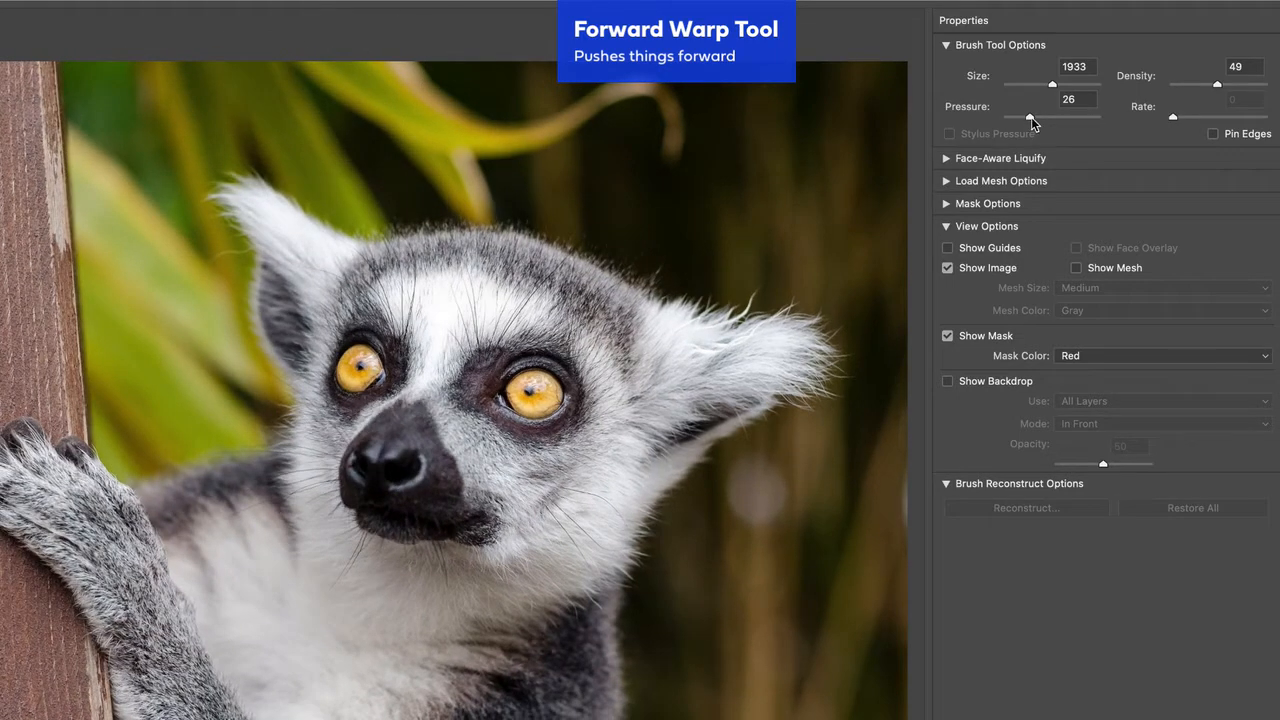
# Test Forward Warp on the lemur's face with a reduced brush pressure and with pressure 67, undoing each warp.
pyautogui.moveTo(1031, 117); pyautogui.dragTo(1020, 117)
pyautogui.moveTo(440, 440); pyautogui.dragTo(518, 382)
pyautogui.hotkey('ctrl', 'z')
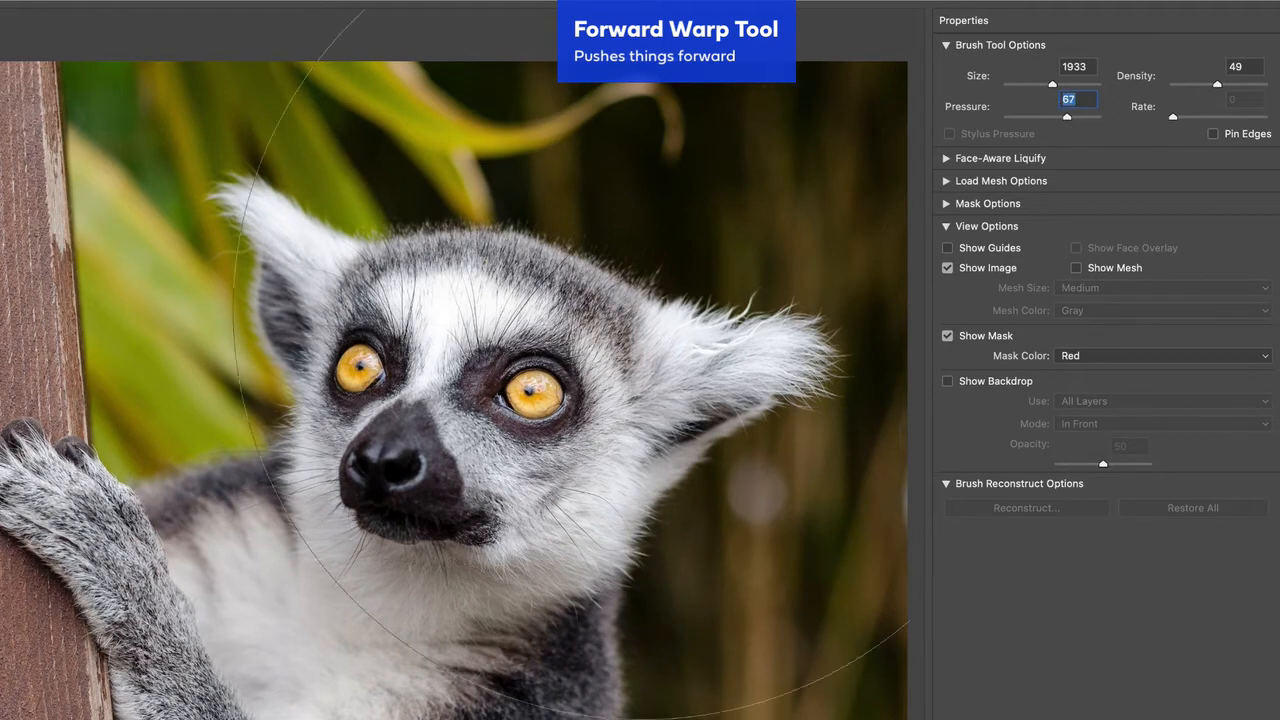
pyautogui.moveTo(390, 457)
pyautogui.mouseDown()
pyautogui.moveTo(497, 383)
pyautogui.moveTo(580, 290)
pyautogui.mouseUp()
pyautogui.hotkey('ctrl', 'z')
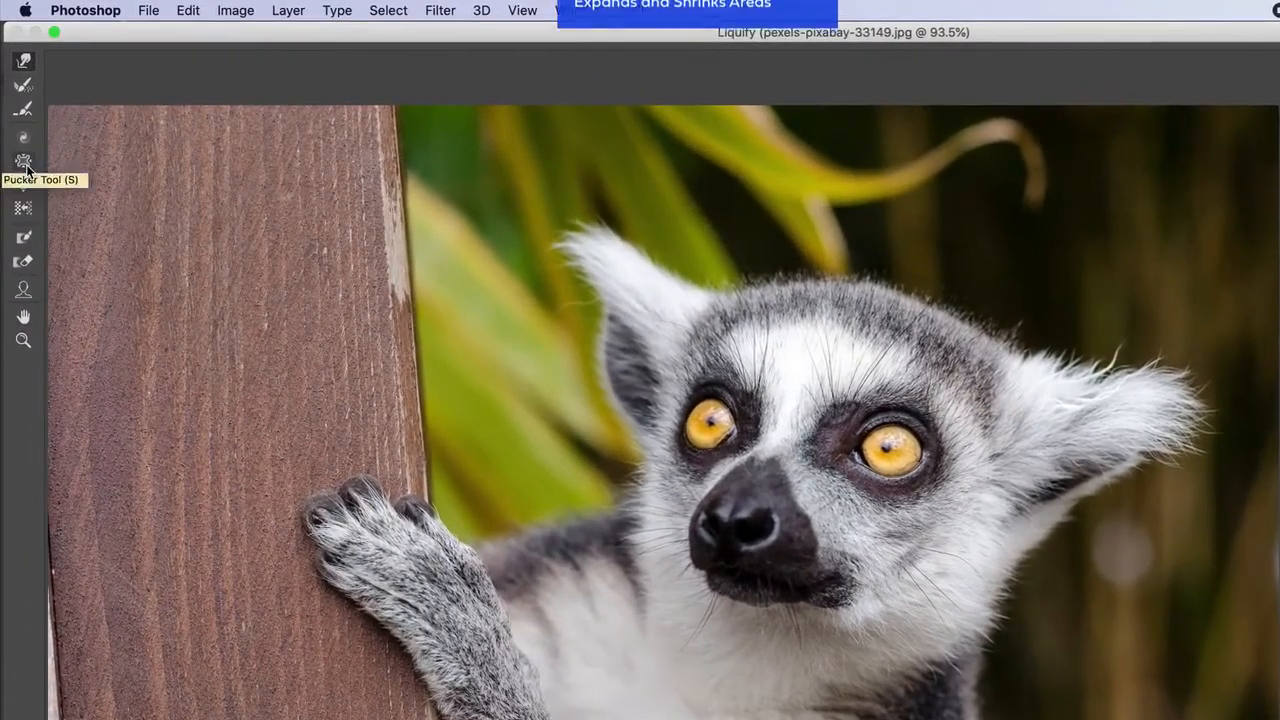
# Try shrinking the lemur's eyes one at a time with the large Pucker brush, and undo the shrinking.
pyautogui.click(24, 162)
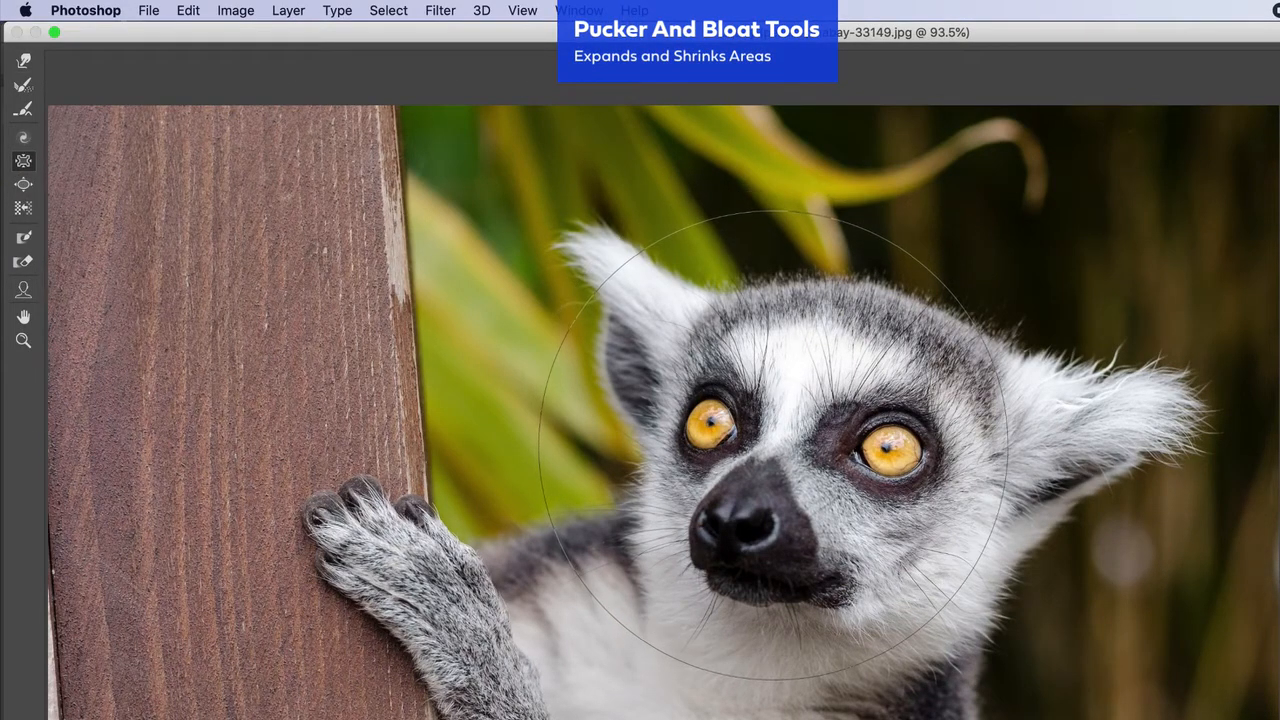
pyautogui.moveTo(718, 420); pyautogui.dragTo(718, 418)
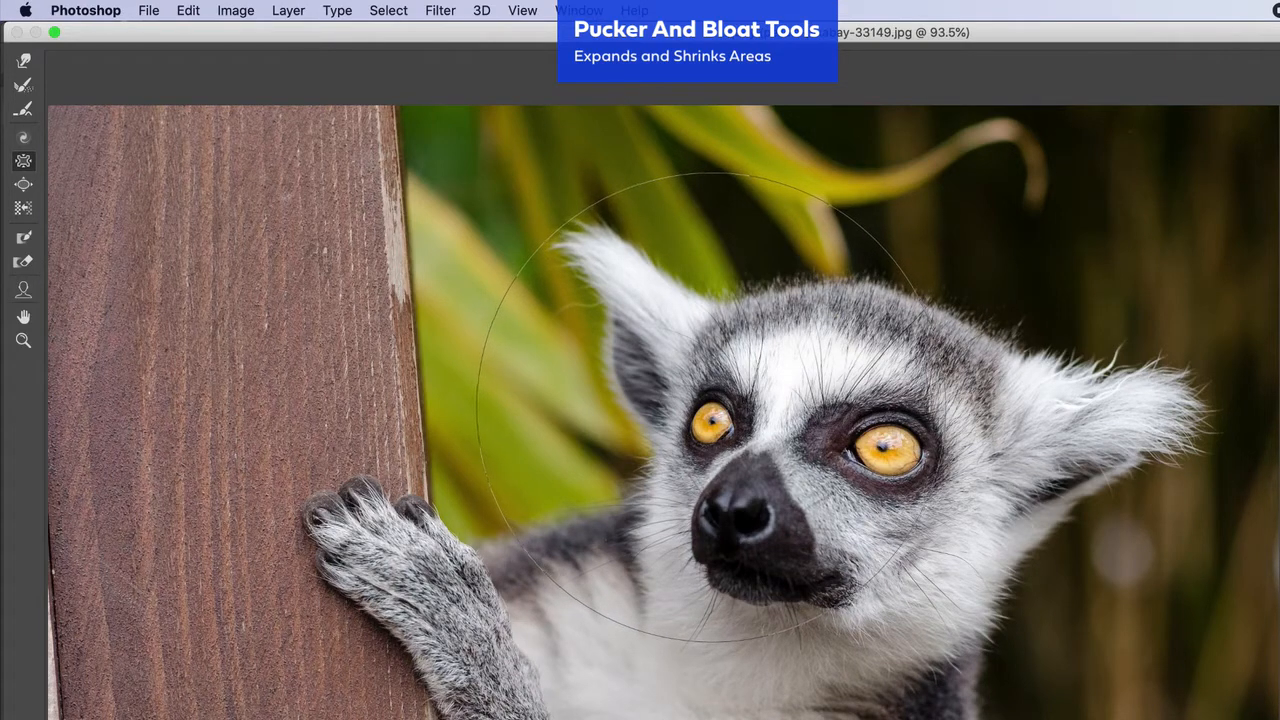
pyautogui.press('super+z')
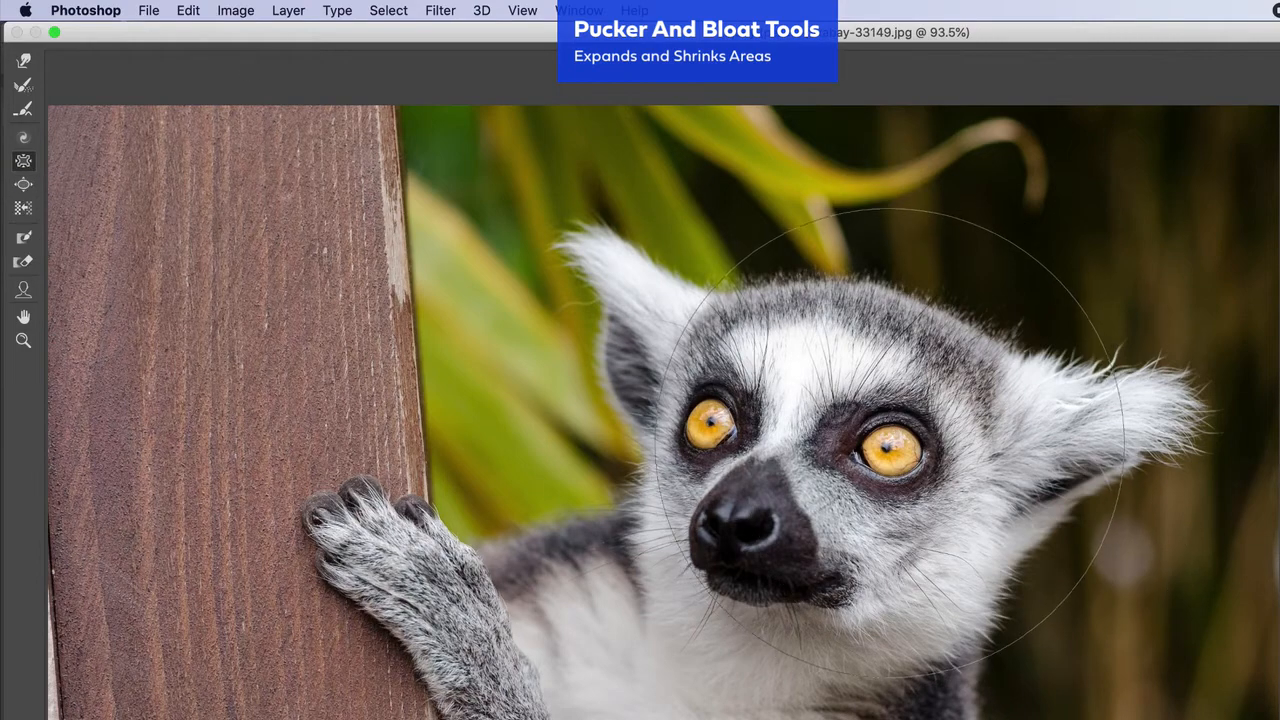
pyautogui.click(897, 440)
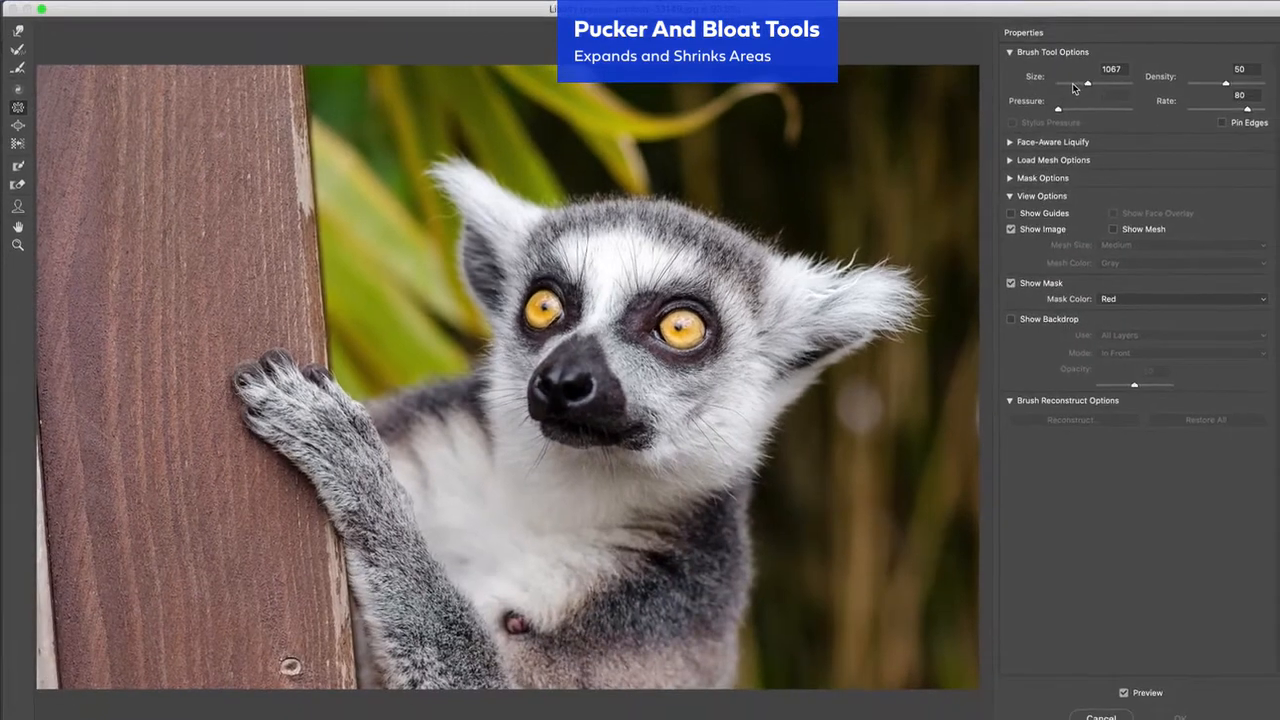
# Shrink both of the lemur's eyes with a smaller Pucker brush, and undo both changes.
pyautogui.moveTo(1072, 83); pyautogui.dragTo(1067, 82)
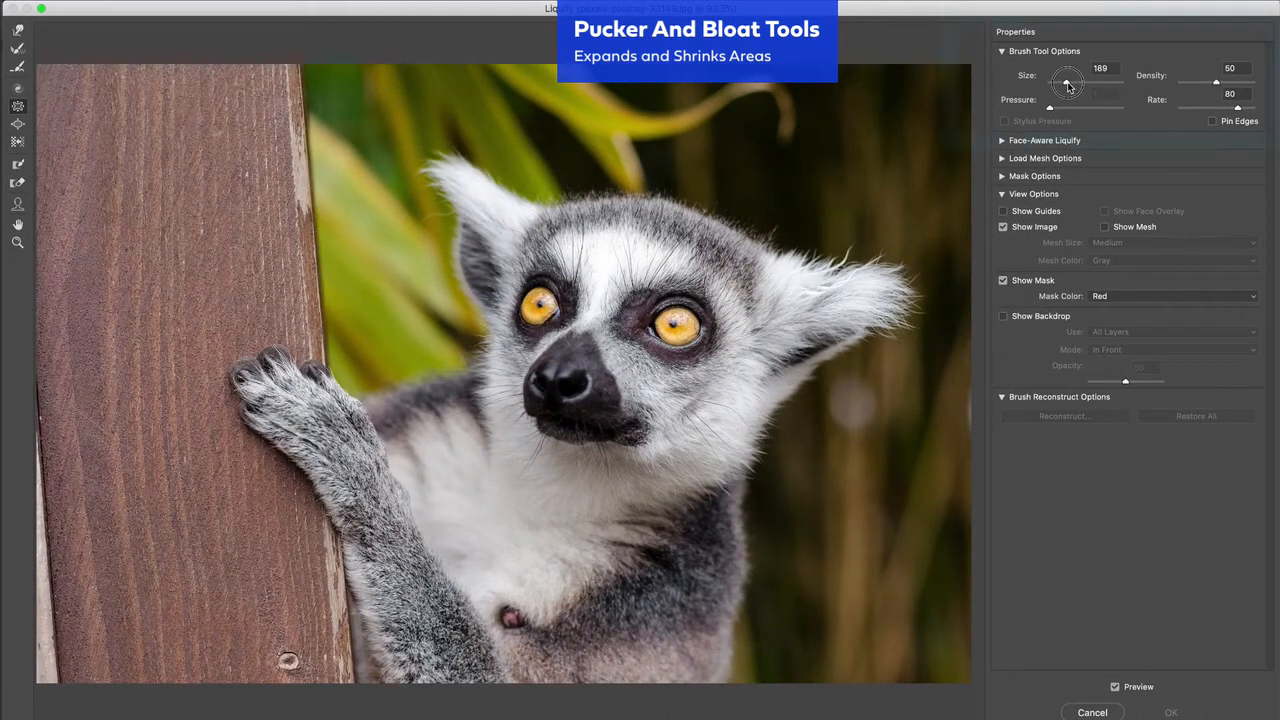
pyautogui.moveTo(1067, 85); pyautogui.dragTo(1068, 84)
pyautogui.moveTo(677, 325); pyautogui.dragTo(677, 325)
pyautogui.moveTo(538, 305); pyautogui.dragTo(538, 305)
pyautogui.press('super+z')
pyautogui.press('super+z')
# Enlarge both of the lemur's eyes with the Bloat tool at brush size 609, undoing the extra enlargement of the eye nearer the post.
pyautogui.click(20, 129)
pyautogui.moveTo(540, 305); pyautogui.dragTo(540, 305)
pyautogui.moveTo(677, 320); pyautogui.dragTo(677, 320)
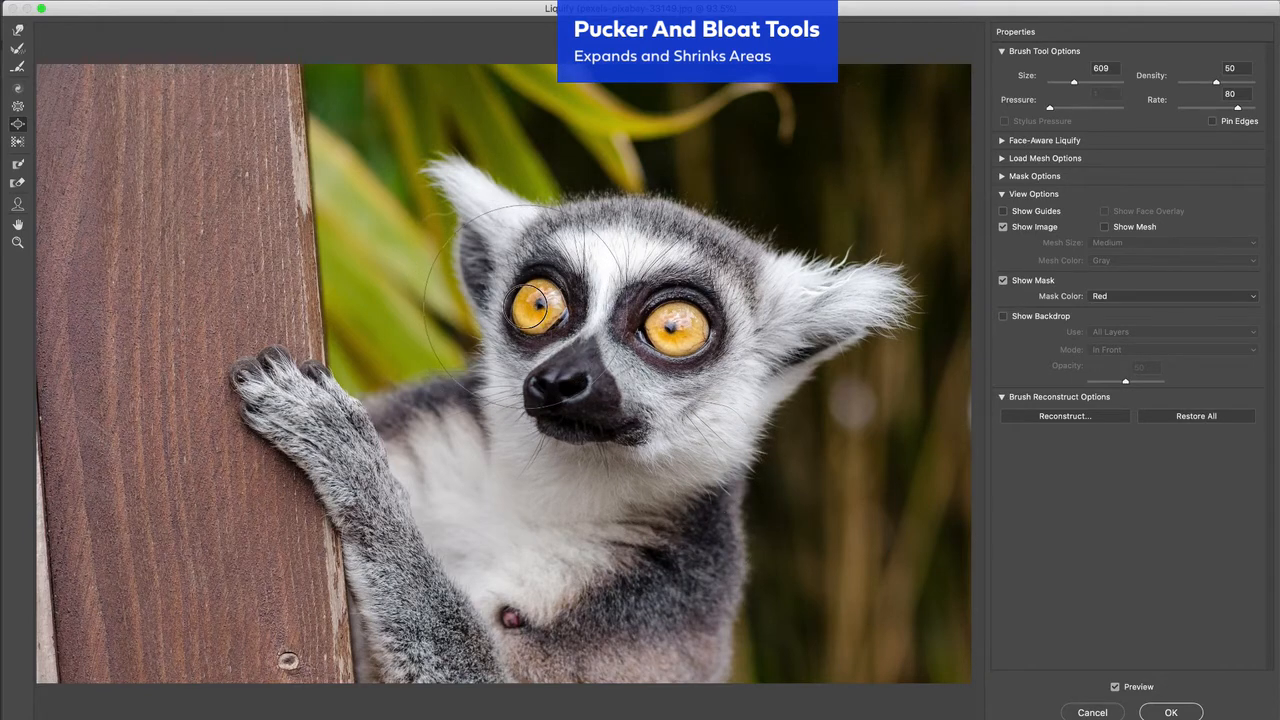
pyautogui.moveTo(522, 302); pyautogui.dragTo(522, 302)
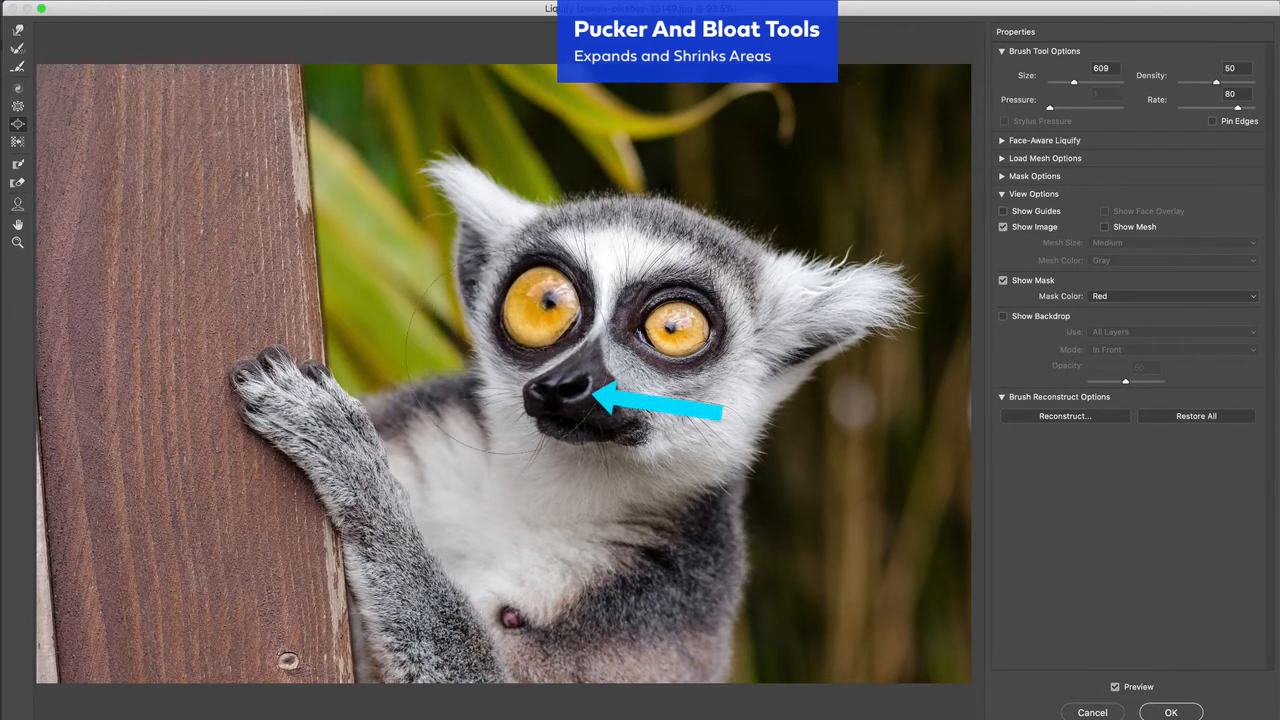
pyautogui.press('super+z')
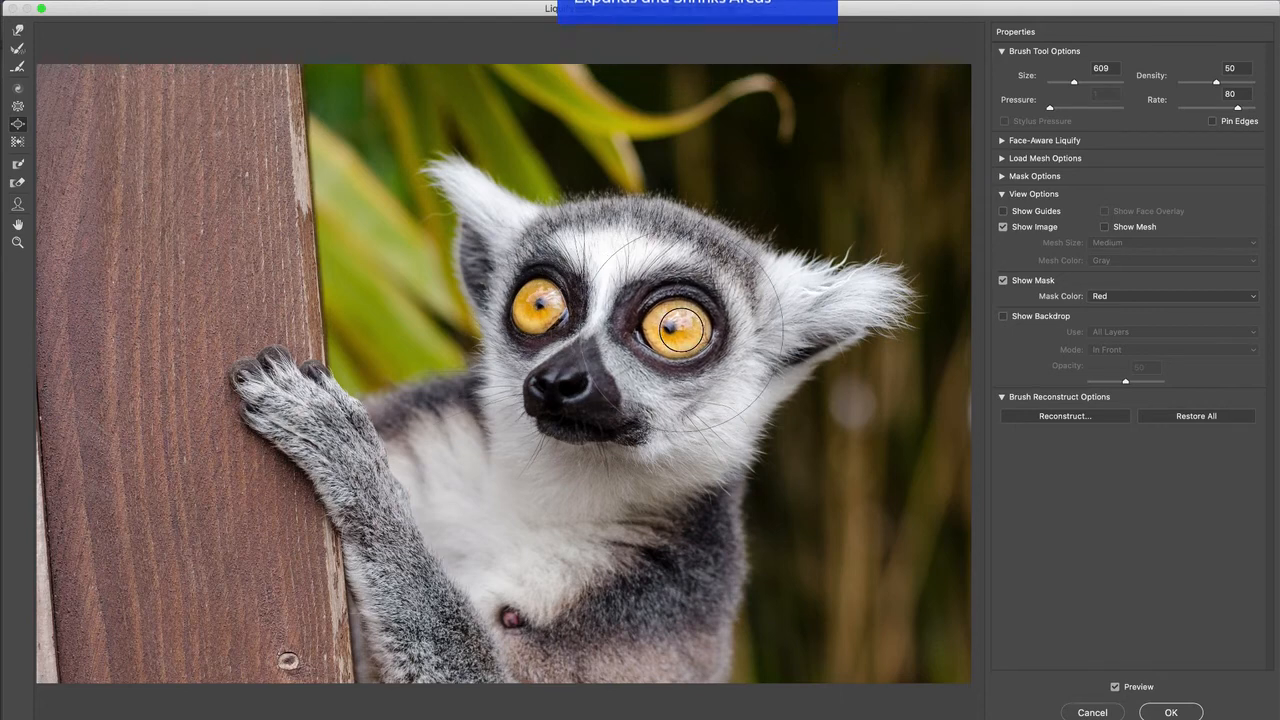
# Try enlarging the lemur's eye farther from the post with the Bloat tool at brush size 243, and undo the enlargement.
pyautogui.press('alt')
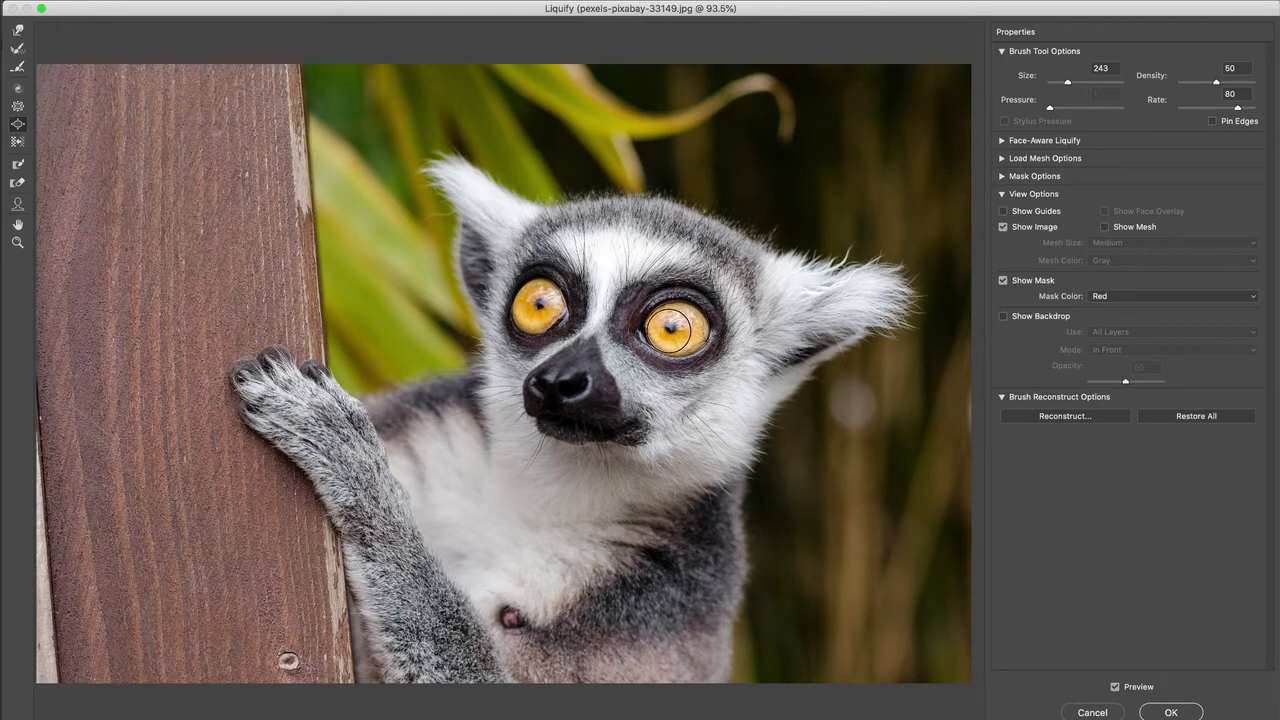
pyautogui.moveTo(674, 328); pyautogui.dragTo(674, 328)
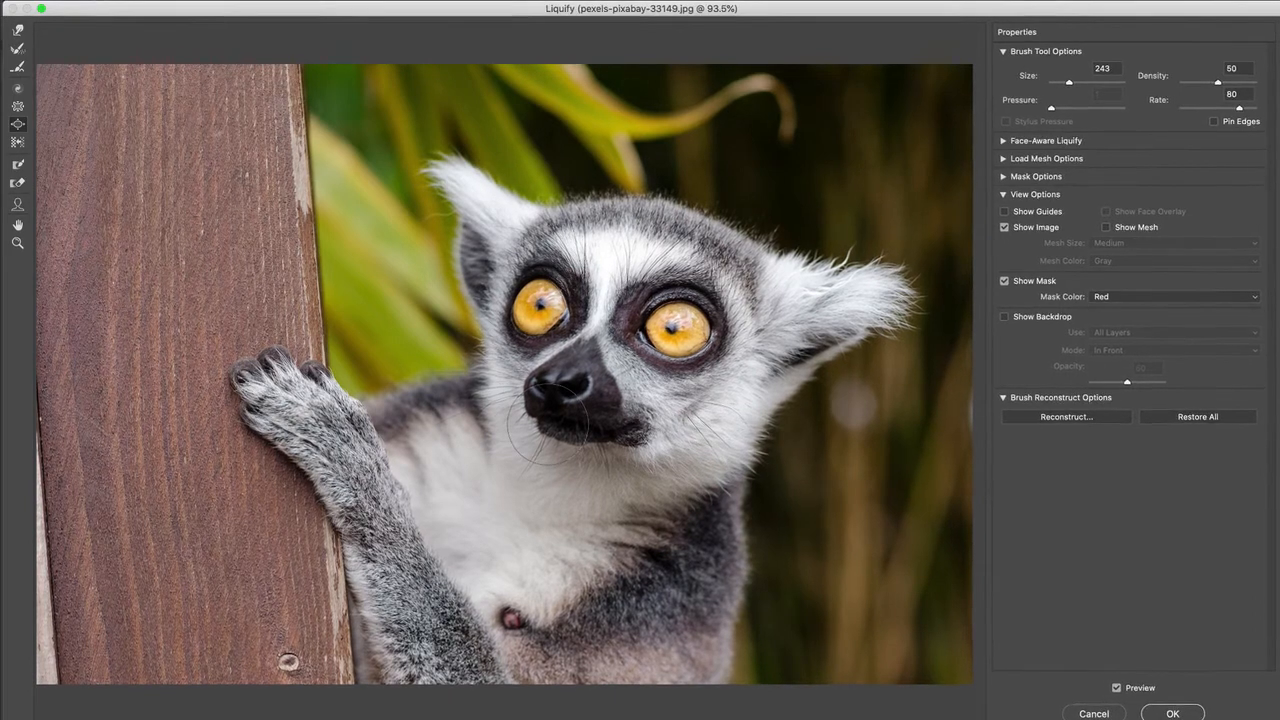
pyautogui.press('super+z')
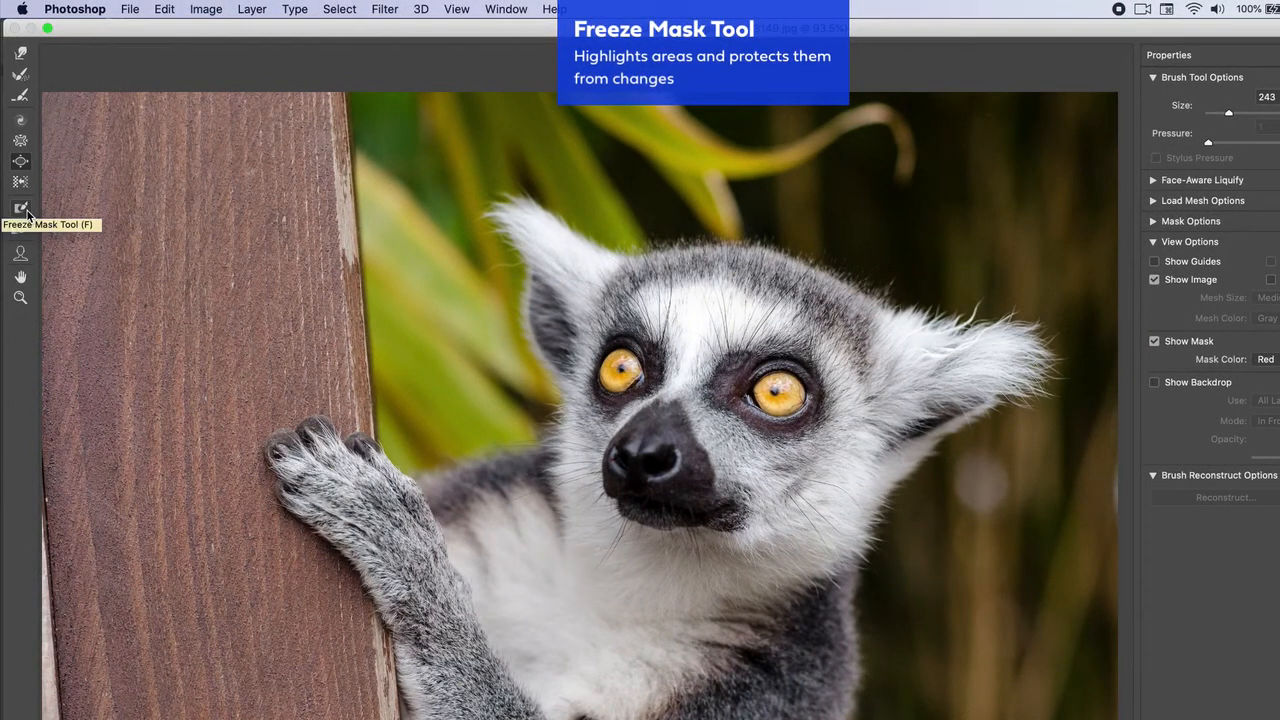
# Freeze-mask the area around the lemur's eyes at brush size 378, and enlarge both unmasked eyes with the Bloat tool at brush size 557.
pyautogui.click(24, 211)
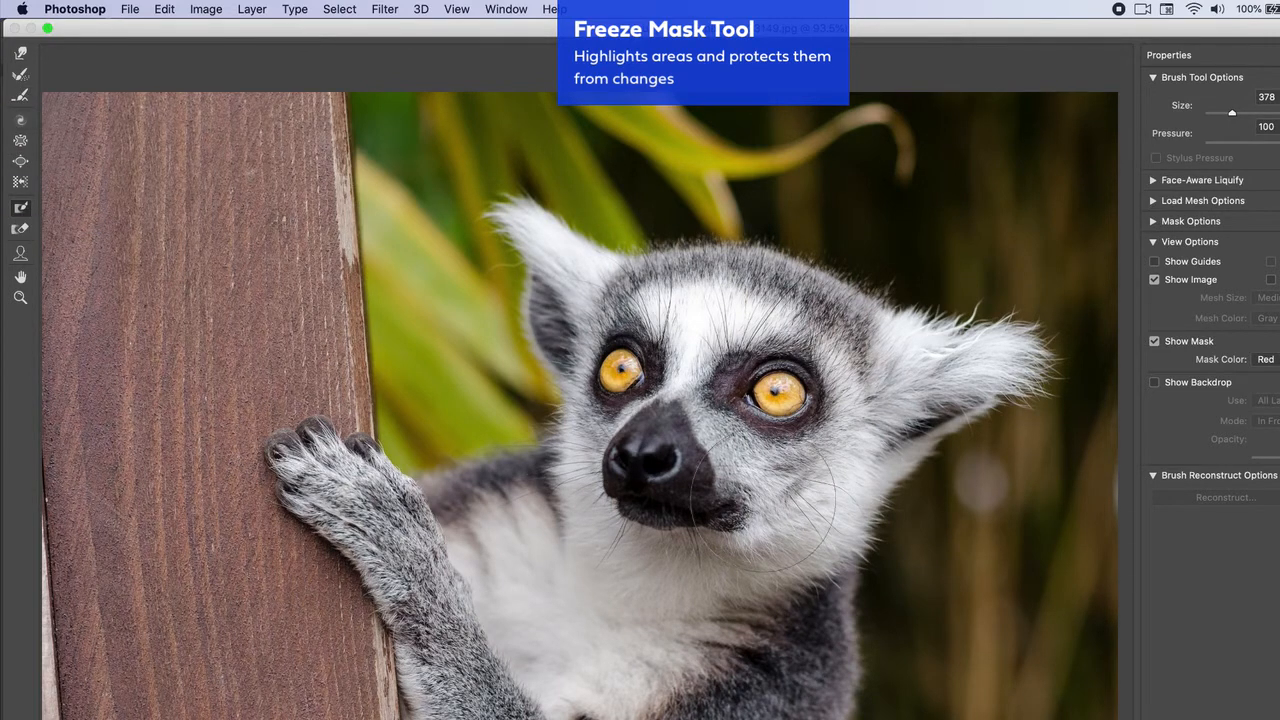
pyautogui.moveTo(660, 462)
pyautogui.mouseDown()
pyautogui.moveTo(620, 485)
pyautogui.moveTo(557, 482)
pyautogui.moveTo(471, 386)
pyautogui.moveTo(552, 255)
pyautogui.moveTo(746, 235)
pyautogui.moveTo(971, 322)
pyautogui.moveTo(935, 395)
pyautogui.moveTo(829, 514)
pyautogui.moveTo(684, 523)
pyautogui.moveTo(625, 595)
pyautogui.moveTo(440, 390)
pyautogui.moveTo(512, 180)
pyautogui.moveTo(888, 193)
pyautogui.moveTo(1063, 386)
pyautogui.moveTo(943, 566)
pyautogui.moveTo(984, 617)
pyautogui.mouseUp()
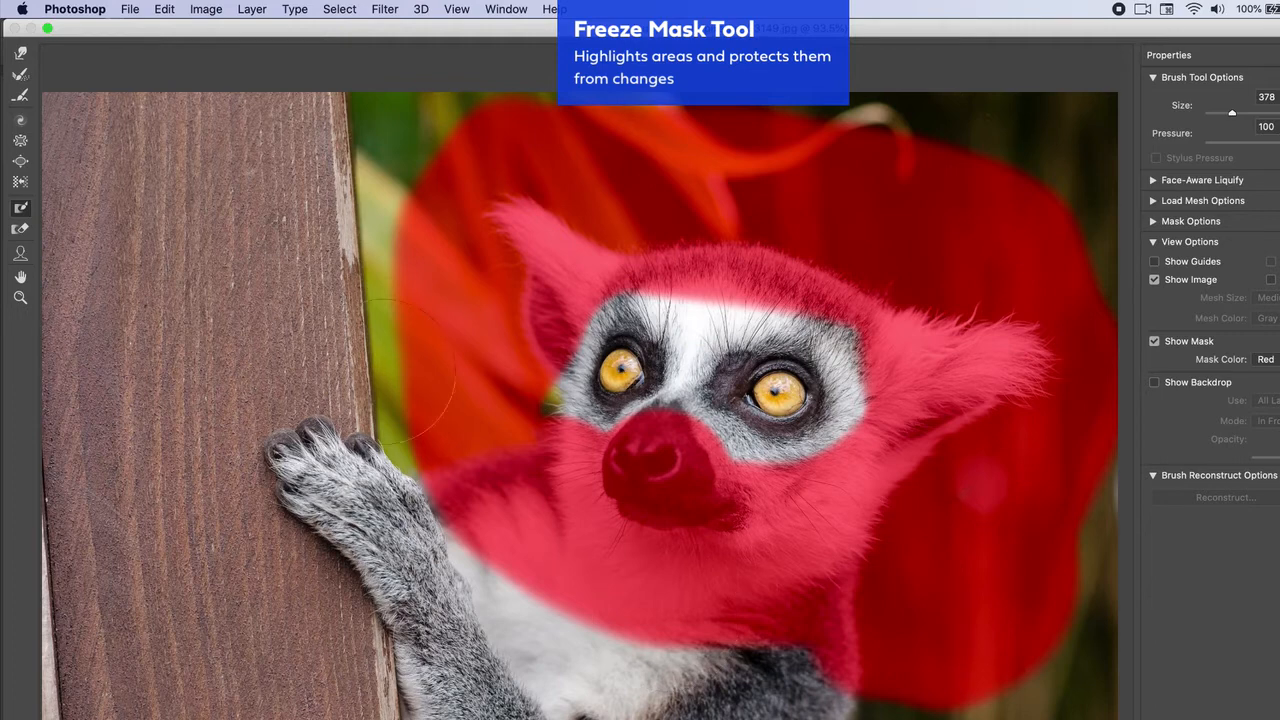
pyautogui.click(19, 163)
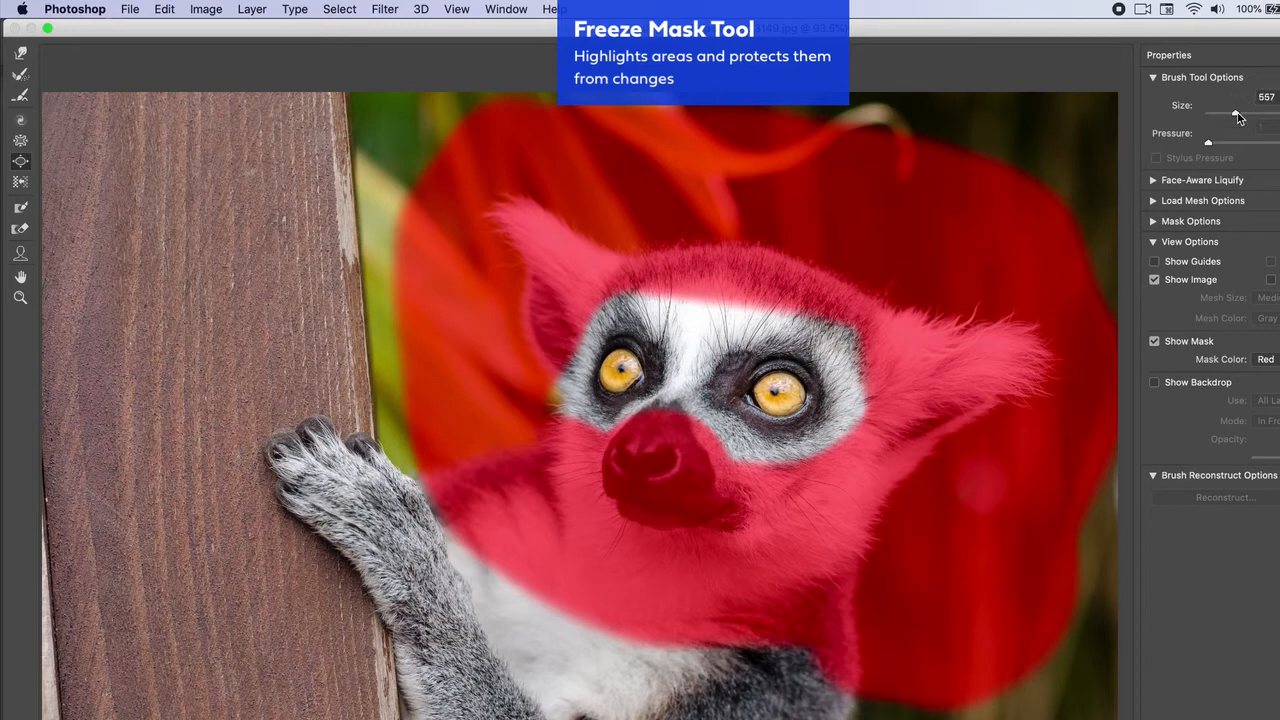
pyautogui.click(616, 367)
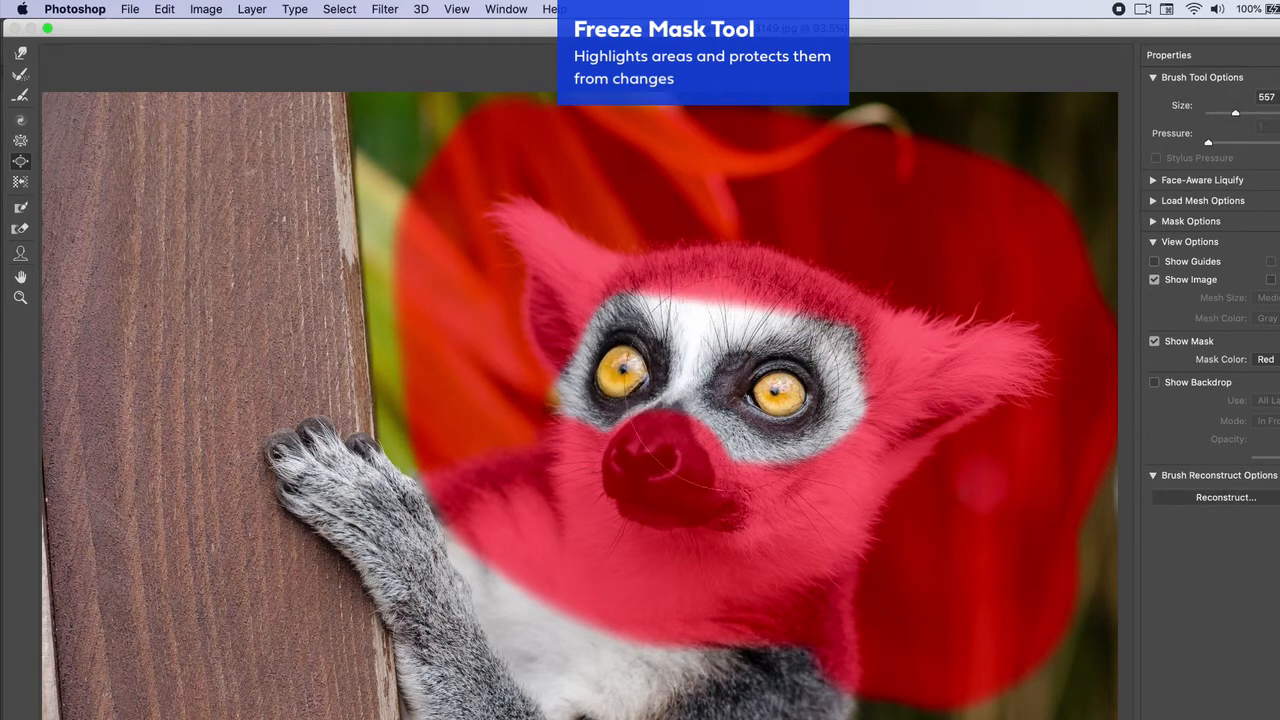
pyautogui.click(780, 390)
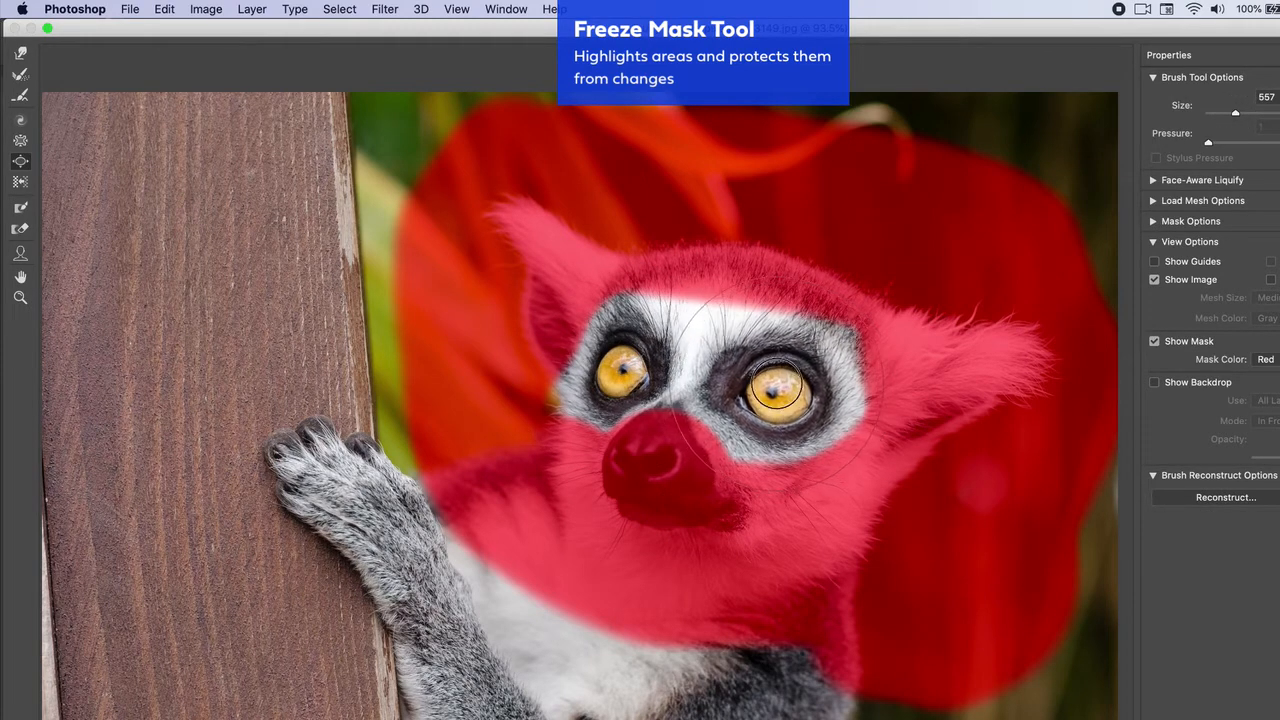
pyautogui.click(620, 372)
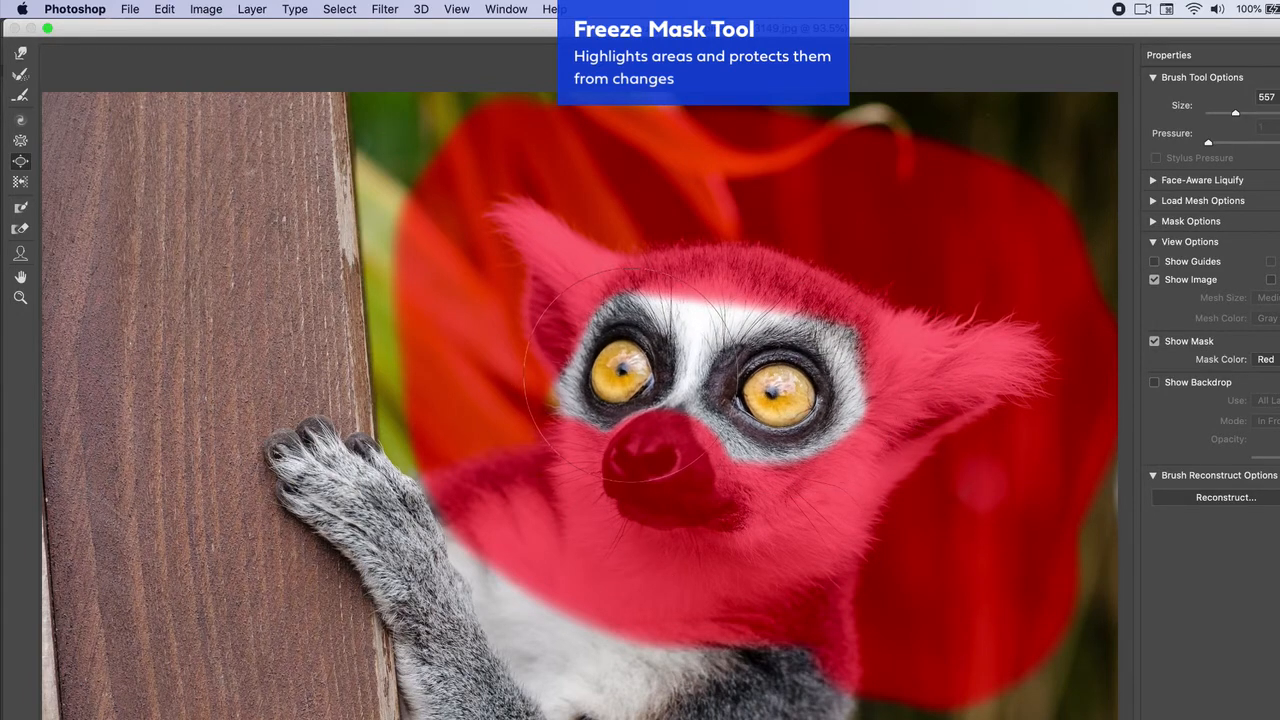
# Thaw the mask around the lemur's eyes, and freeze-mask the background and post around its head, ears and arm at brush size 378.
pyautogui.click(25, 213)
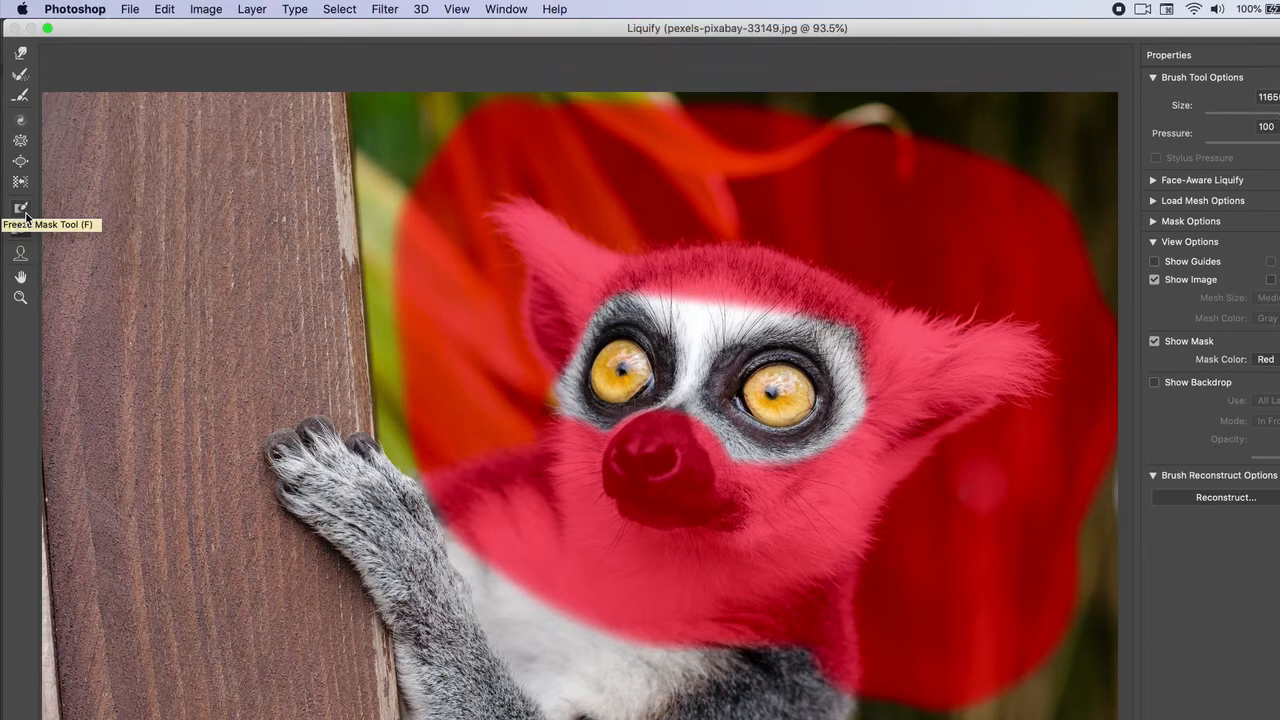
pyautogui.click(20, 228)
pyautogui.click(475, 348)
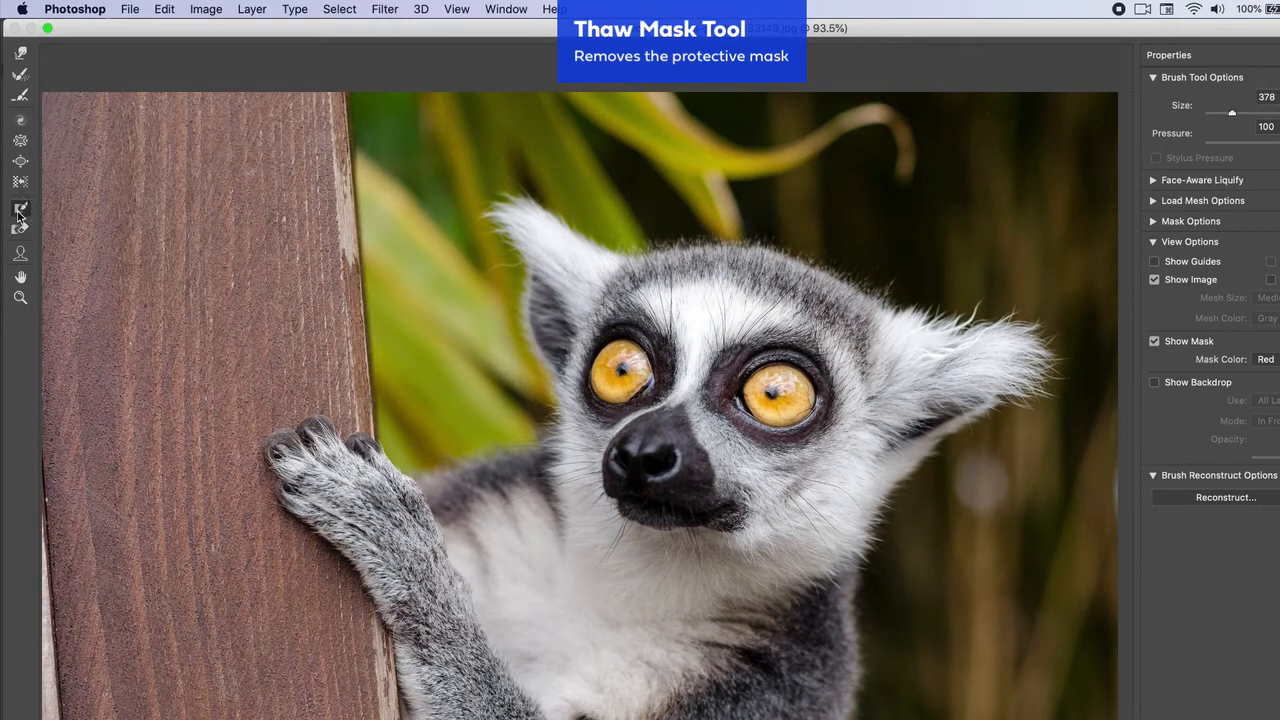
pyautogui.moveTo(447, 398)
pyautogui.mouseDown()
pyautogui.moveTo(430, 229)
pyautogui.moveTo(436, 174)
pyautogui.moveTo(496, 133)
pyautogui.moveTo(669, 182)
pyautogui.moveTo(830, 181)
pyautogui.moveTo(916, 230)
pyautogui.moveTo(1086, 286)
pyautogui.moveTo(1095, 428)
pyautogui.moveTo(939, 538)
pyautogui.moveTo(901, 608)
pyautogui.moveTo(973, 565)
pyautogui.moveTo(1084, 441)
pyautogui.moveTo(1135, 269)
pyautogui.moveTo(1025, 230)
pyautogui.moveTo(958, 262)
pyautogui.moveTo(820, 202)
pyautogui.moveTo(666, 175)
pyautogui.moveTo(641, 127)
pyautogui.moveTo(918, 123)
pyautogui.moveTo(1129, 145)
pyautogui.moveTo(981, 144)
pyautogui.moveTo(594, 94)
pyautogui.moveTo(419, 100)
pyautogui.moveTo(359, 178)
pyautogui.moveTo(373, 348)
pyautogui.moveTo(419, 404)
pyautogui.moveTo(411, 379)
pyautogui.moveTo(337, 346)
pyautogui.moveTo(227, 374)
pyautogui.moveTo(205, 411)
pyautogui.moveTo(195, 500)
pyautogui.moveTo(226, 577)
pyautogui.moveTo(291, 641)
pyautogui.moveTo(232, 532)
pyautogui.mouseUp()
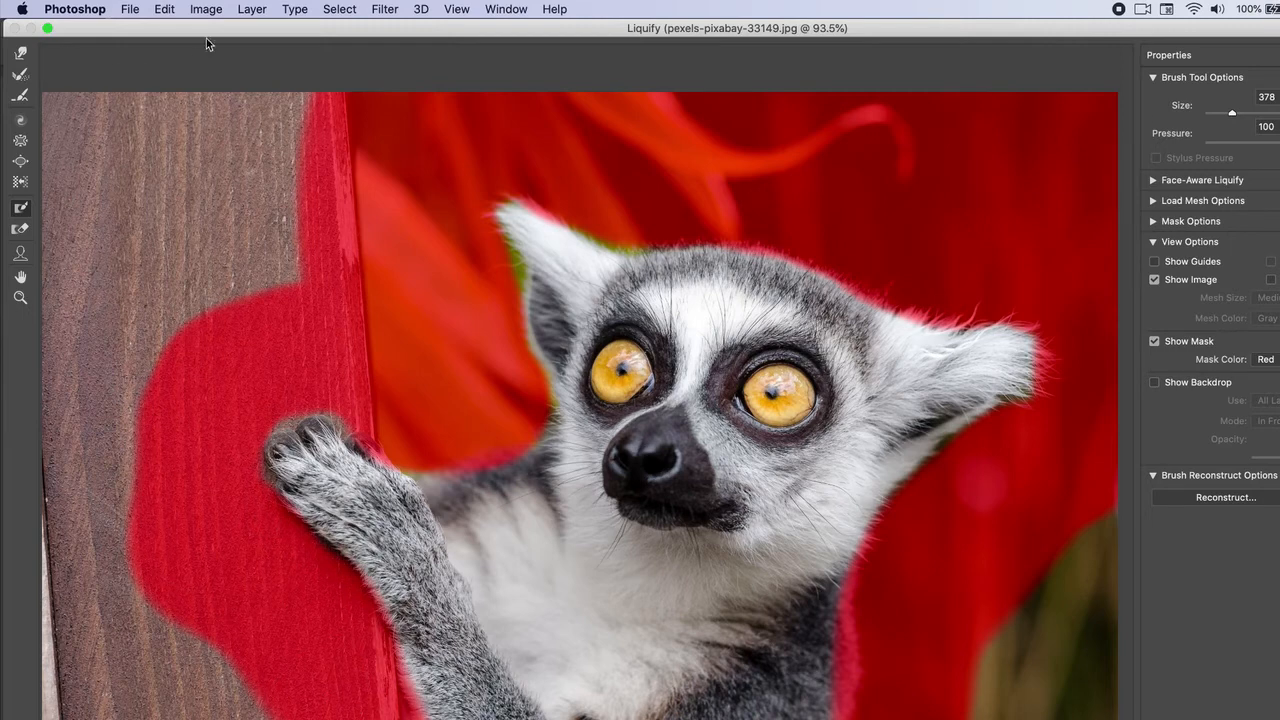
# Try twisting the lemur's face with the Twirl Clockwise tool at brush size 1146, and undo the twirl.
pyautogui.click(19, 123)
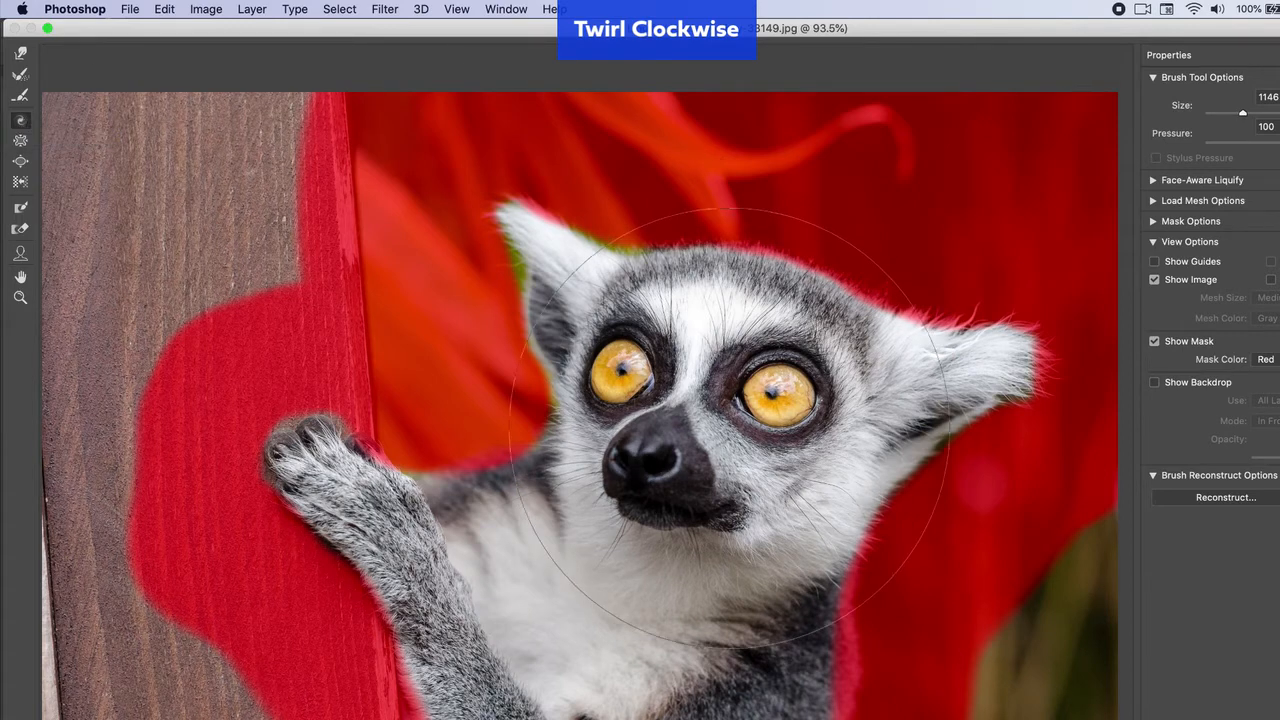
pyautogui.click(682, 429)
pyautogui.moveTo(682, 429)
pyautogui.mouseDown()
pyautogui.moveTo(632, 420)
pyautogui.moveTo(642, 428)
pyautogui.moveTo(620, 410)
pyautogui.mouseUp()
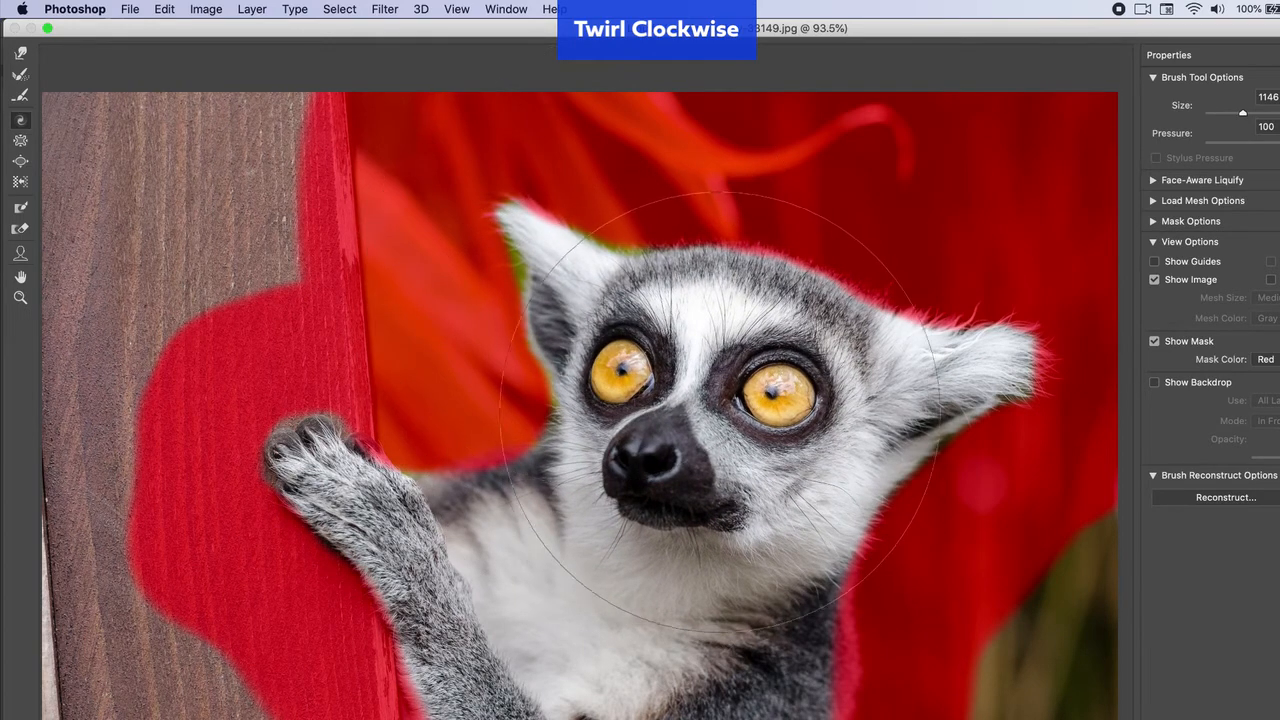
pyautogui.moveTo(727, 410); pyautogui.dragTo(727, 410)
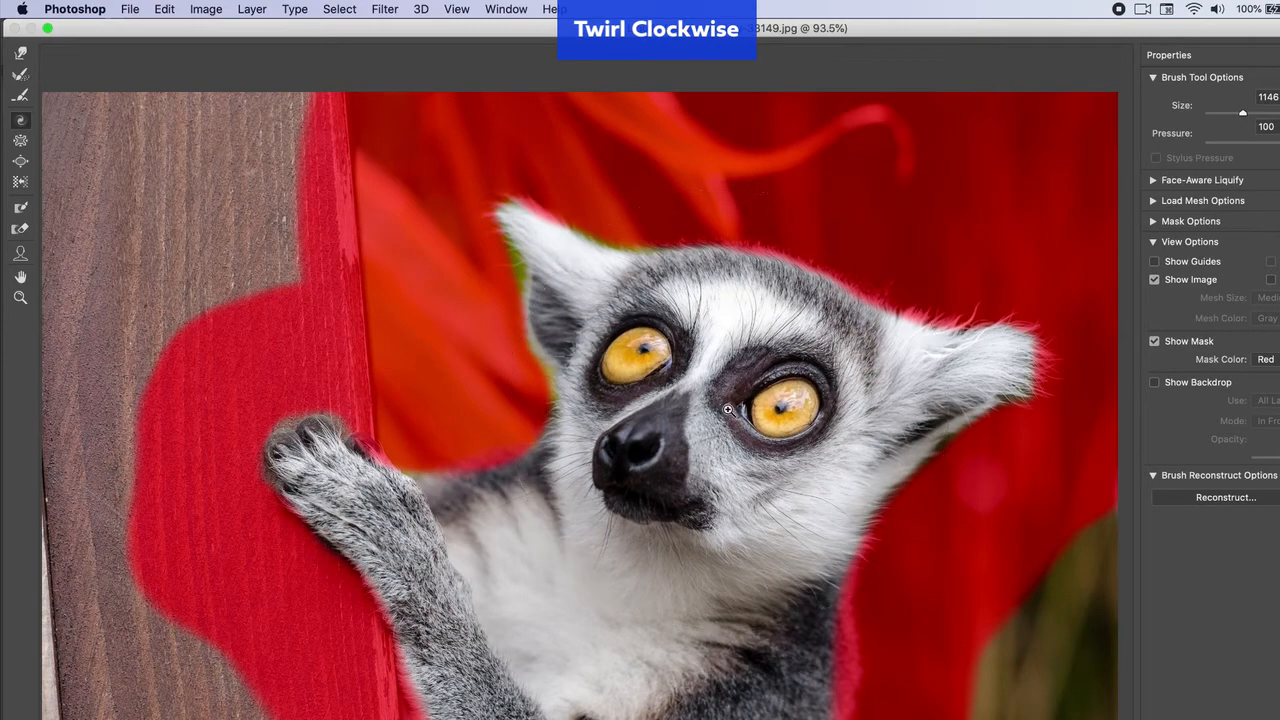
pyautogui.press('super+z')
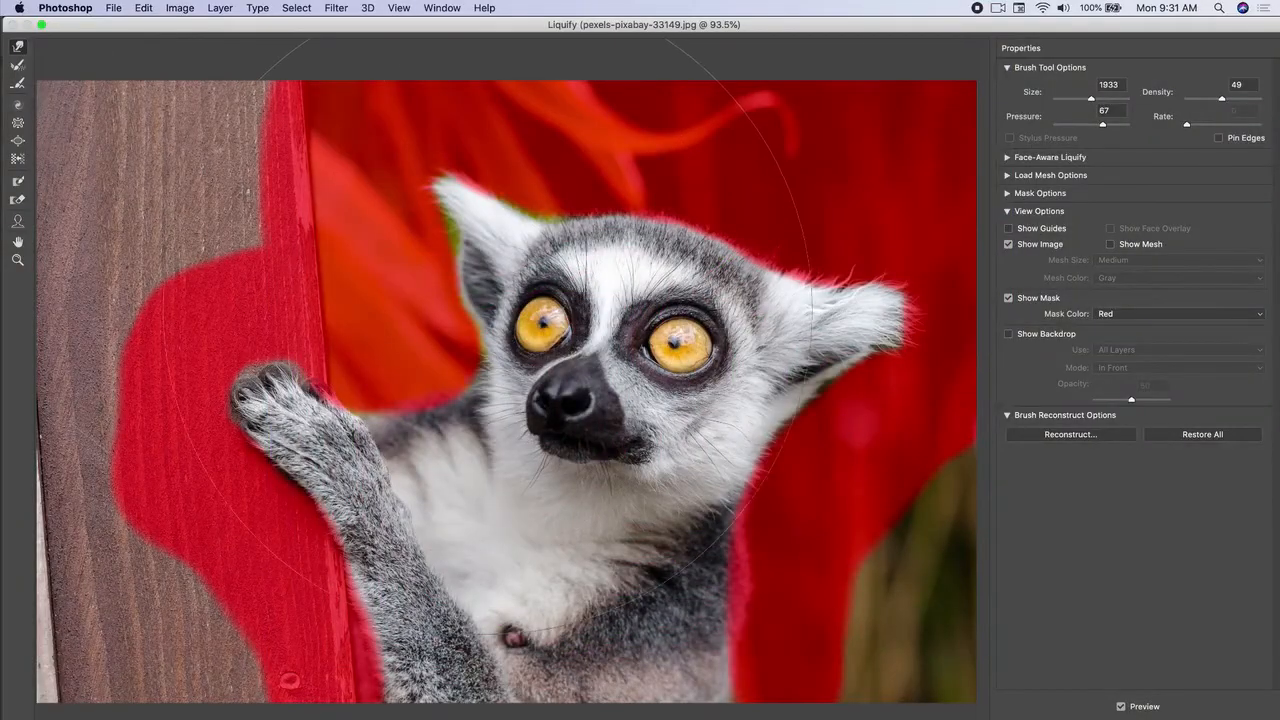
# Push the lemur's ears and head outward using Forward Warp at pressure 46 and brush size 1505, and apply the Liquify filter.
pyautogui.moveTo(1102, 124); pyautogui.dragTo(1088, 127)
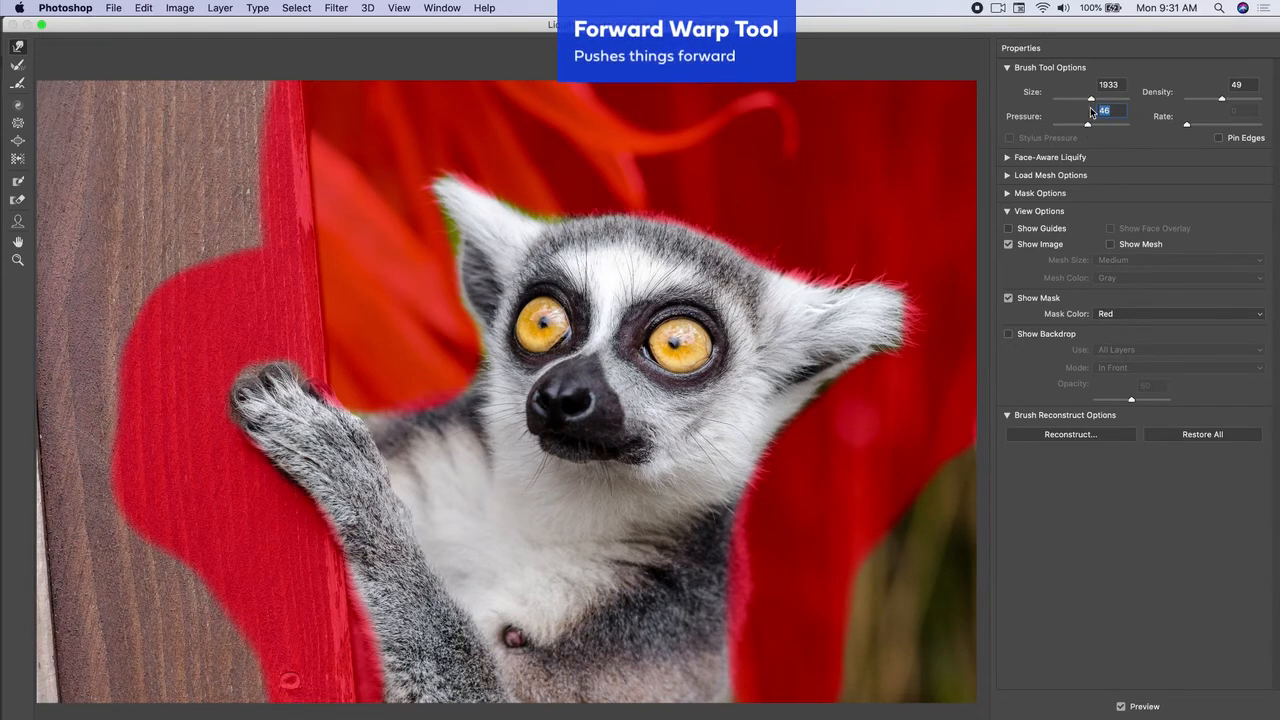
pyautogui.moveTo(1092, 104); pyautogui.dragTo(1088, 102)
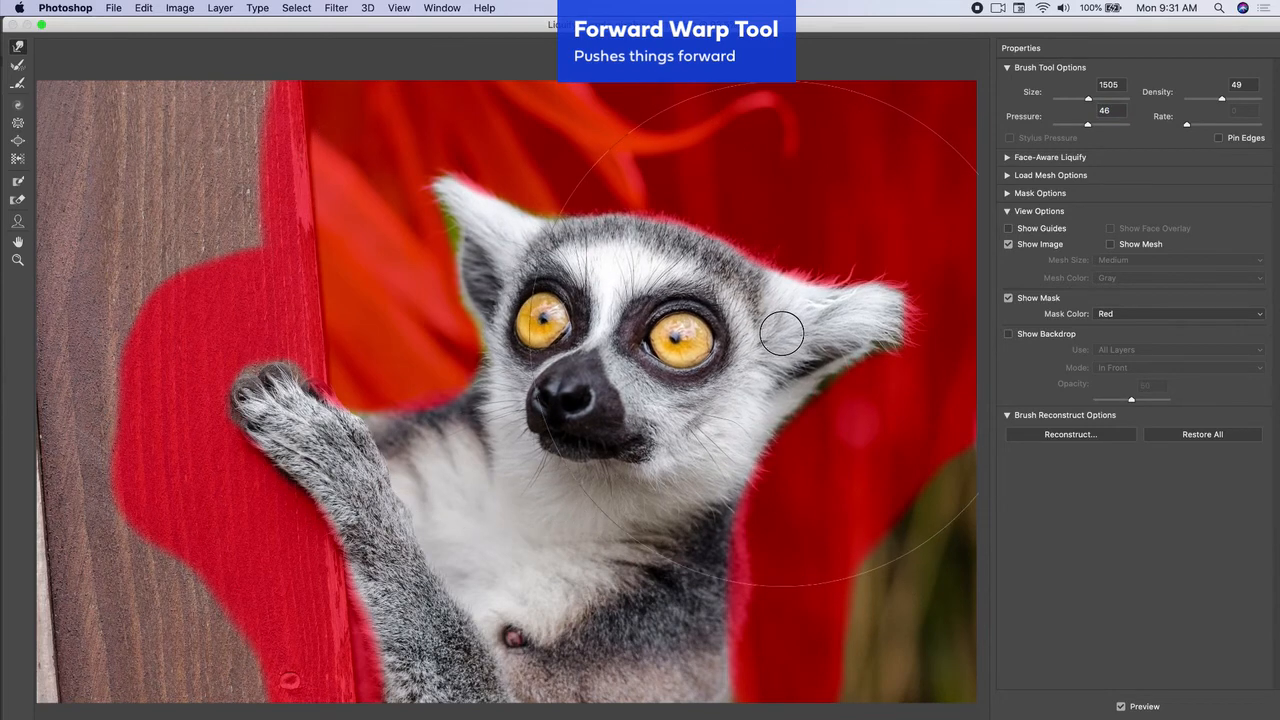
pyautogui.moveTo(890, 332); pyautogui.dragTo(937, 314)
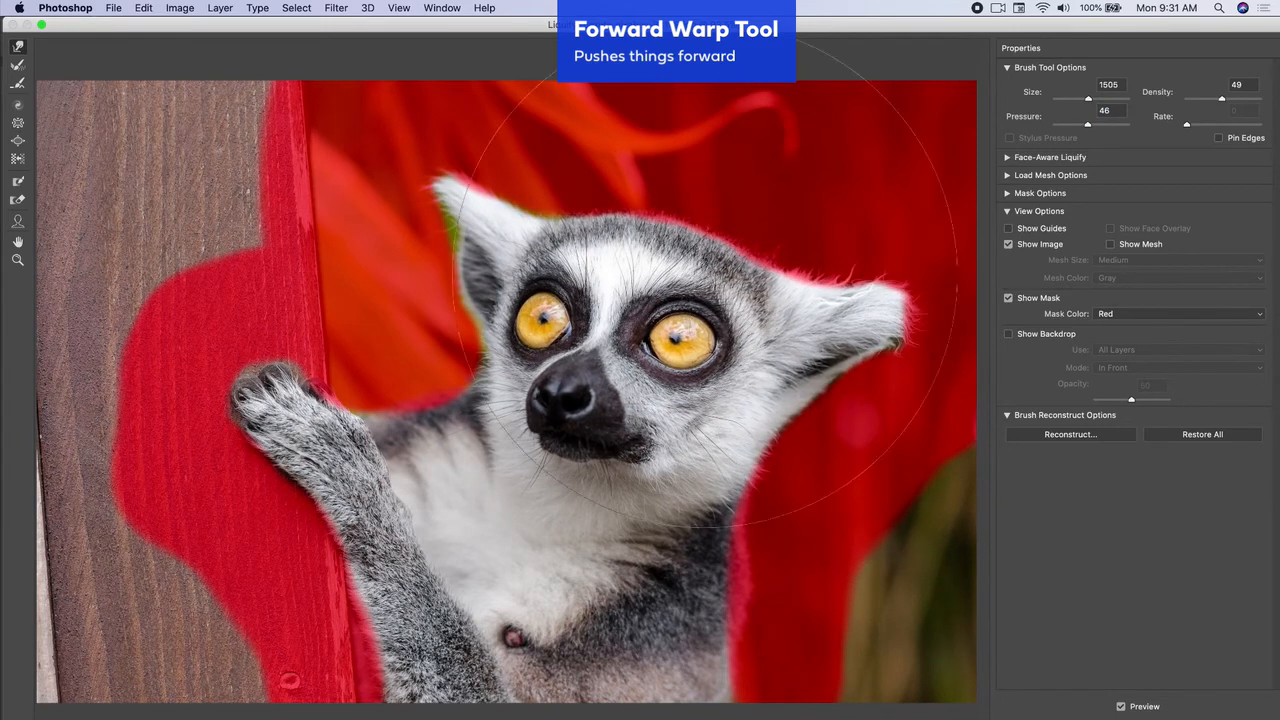
pyautogui.moveTo(448, 182)
pyautogui.mouseDown()
pyautogui.moveTo(421, 150)
pyautogui.moveTo(425, 162)
pyautogui.mouseUp()
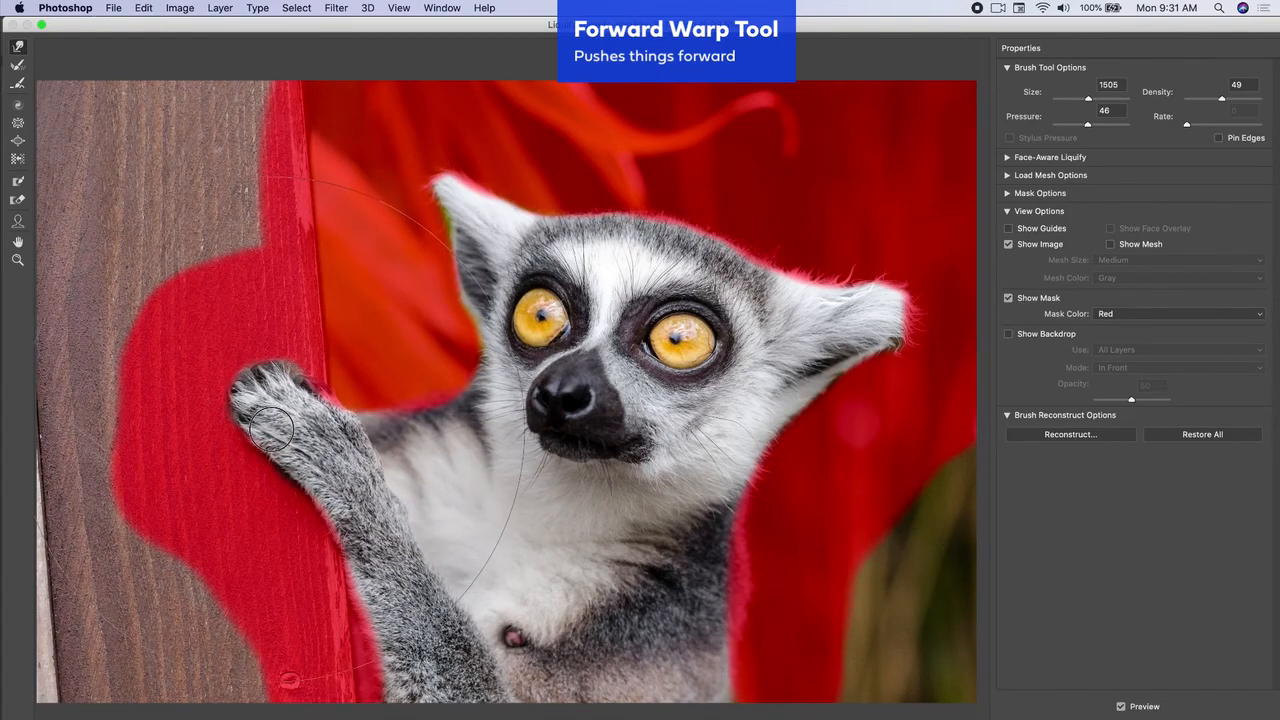
pyautogui.press('a')
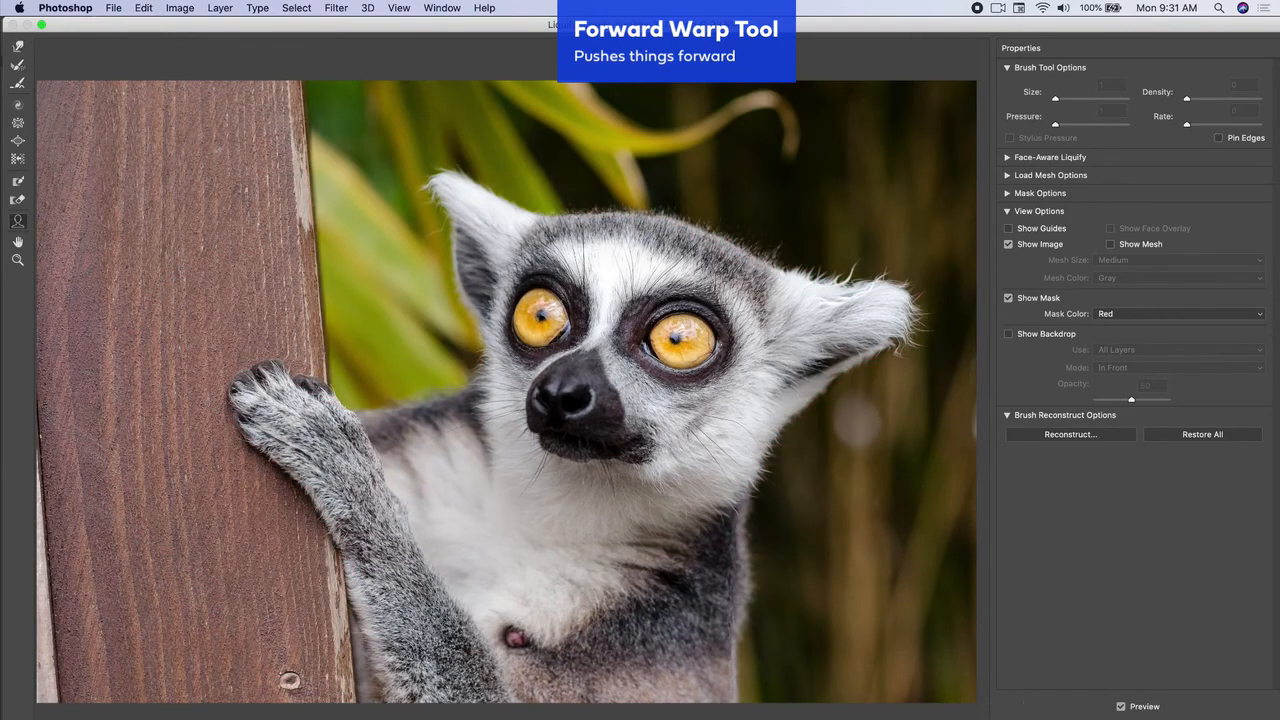
pyautogui.press('Return')
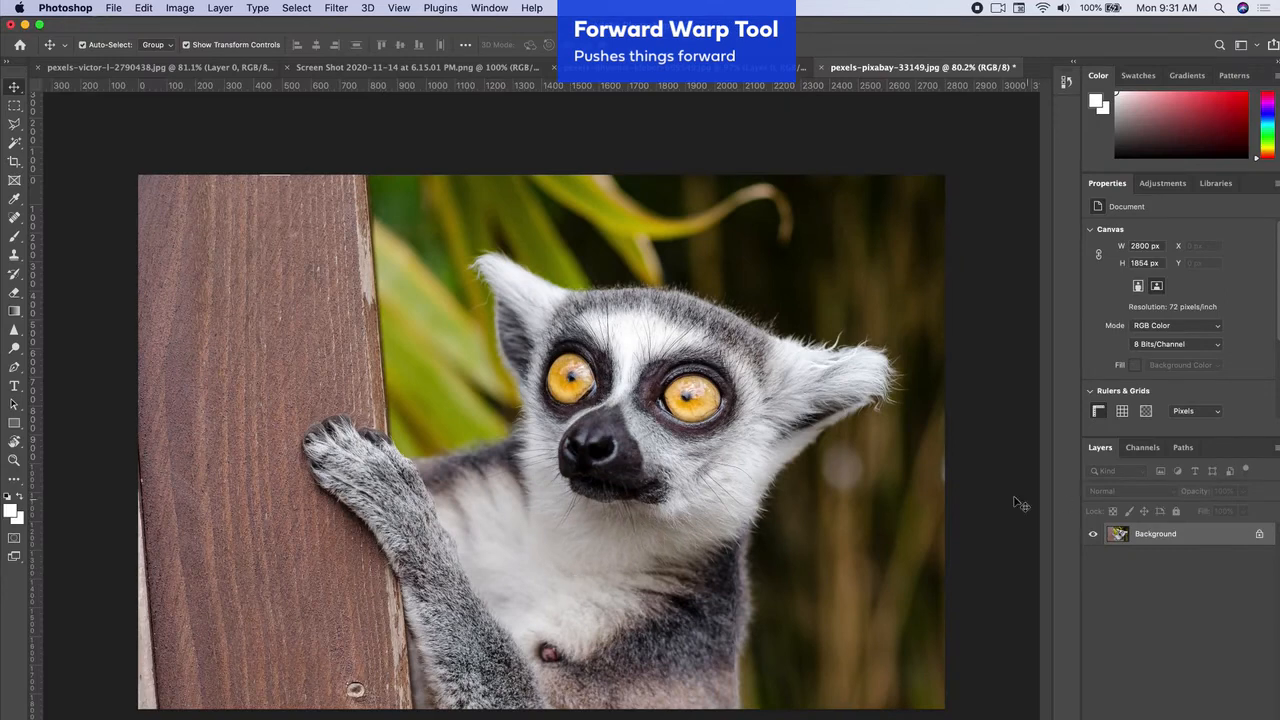
# Undo the applied Liquify filter and redo it to compare the original photo with the edited one.
pyautogui.press('super+z')
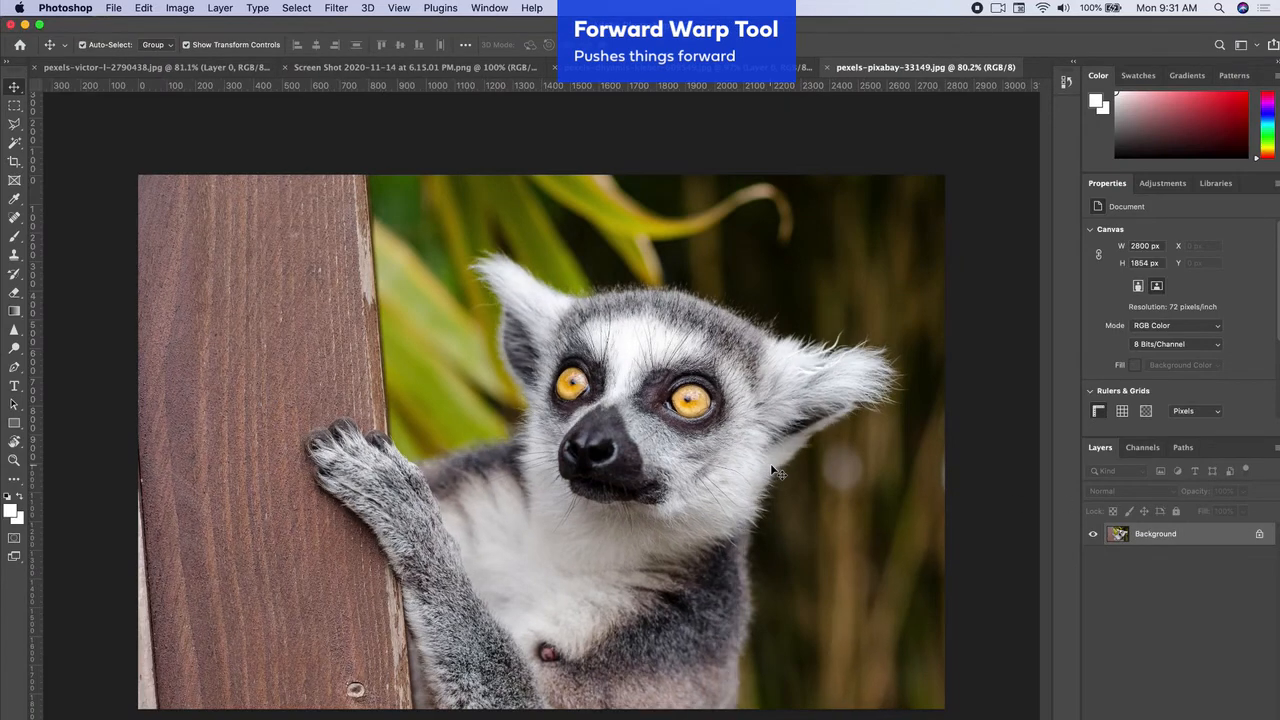
pyautogui.click(150, 8)
pyautogui.click(170, 38)
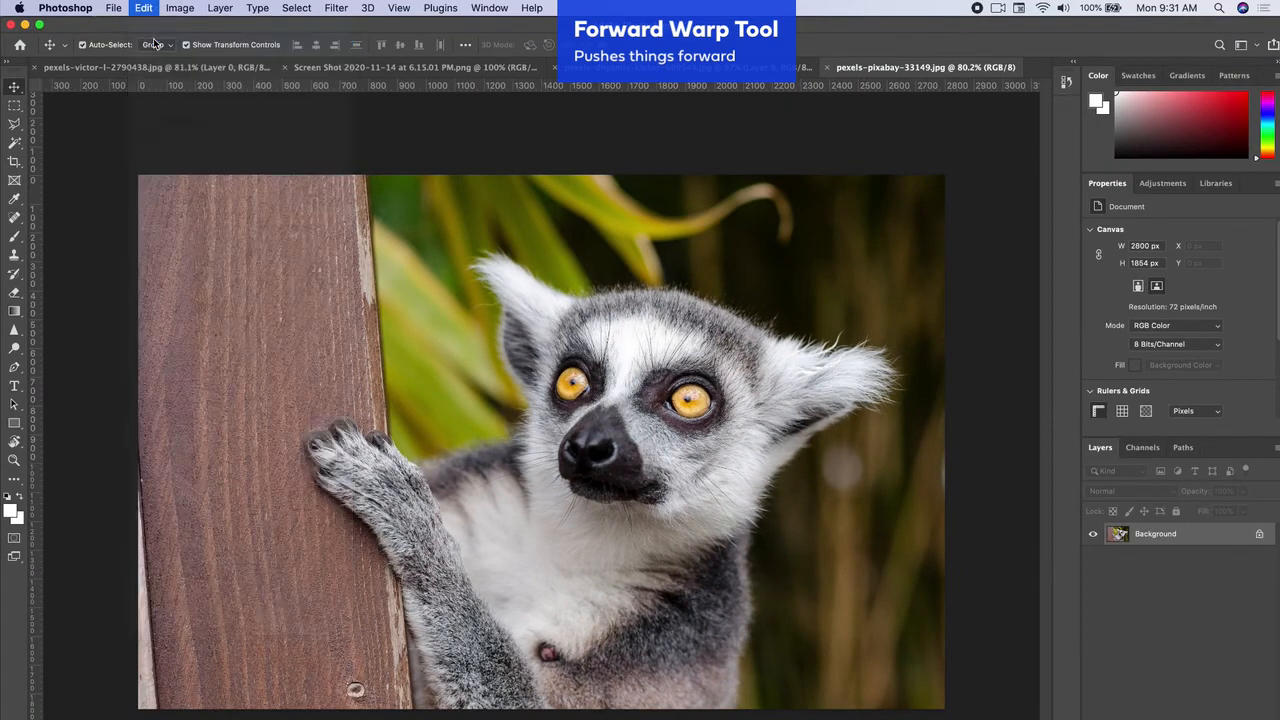